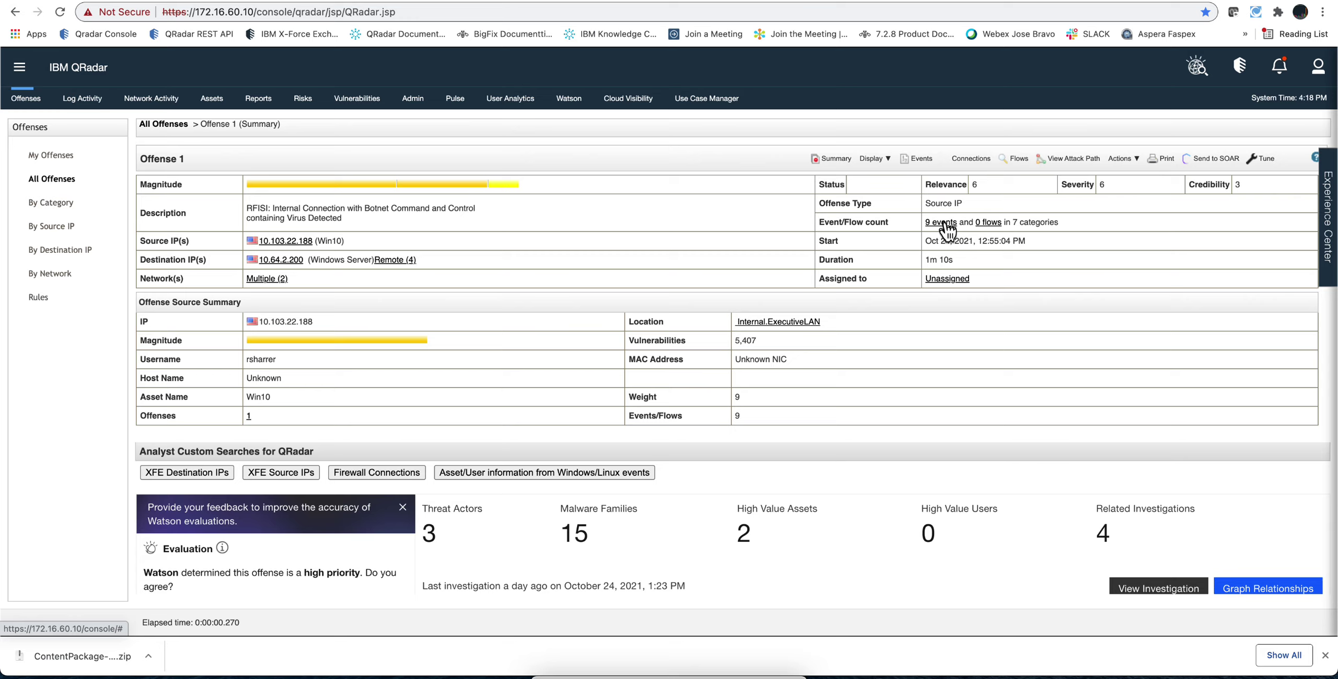
Step: List the events of Offense 1 and open the details of the MSSQL Login succeeded for user event
left_click(941, 223)
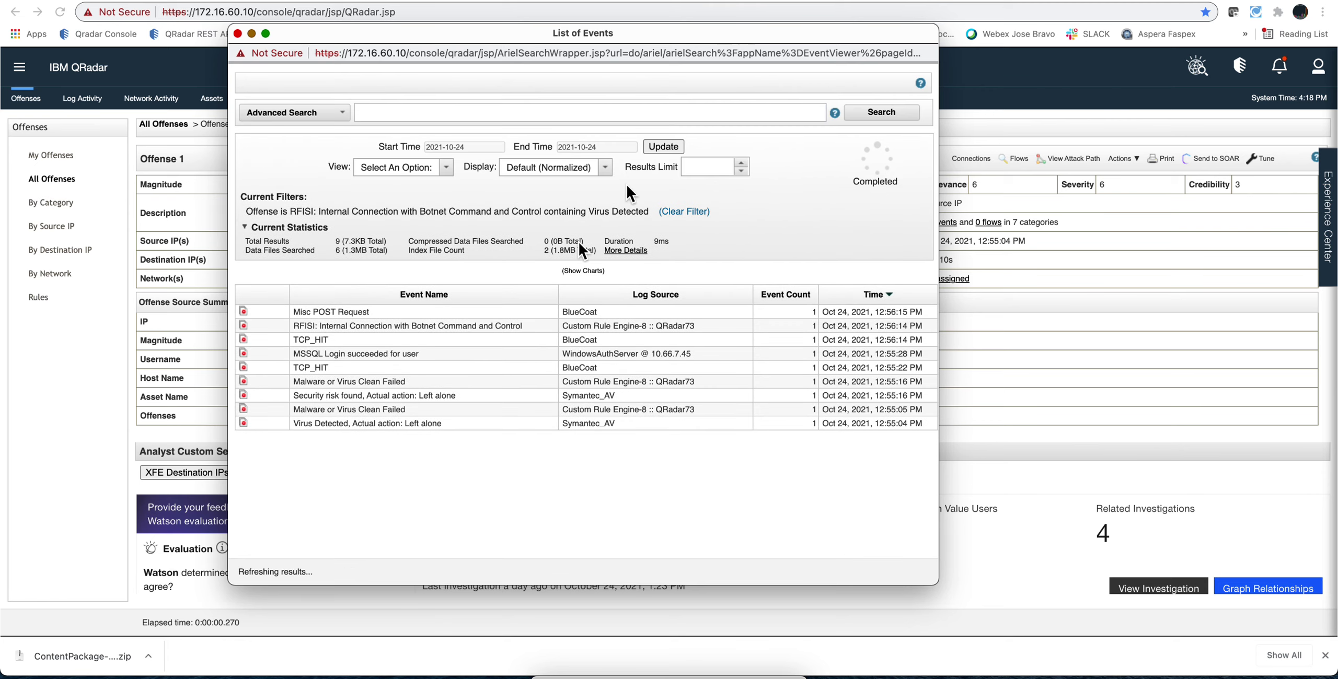
left_click(375, 357)
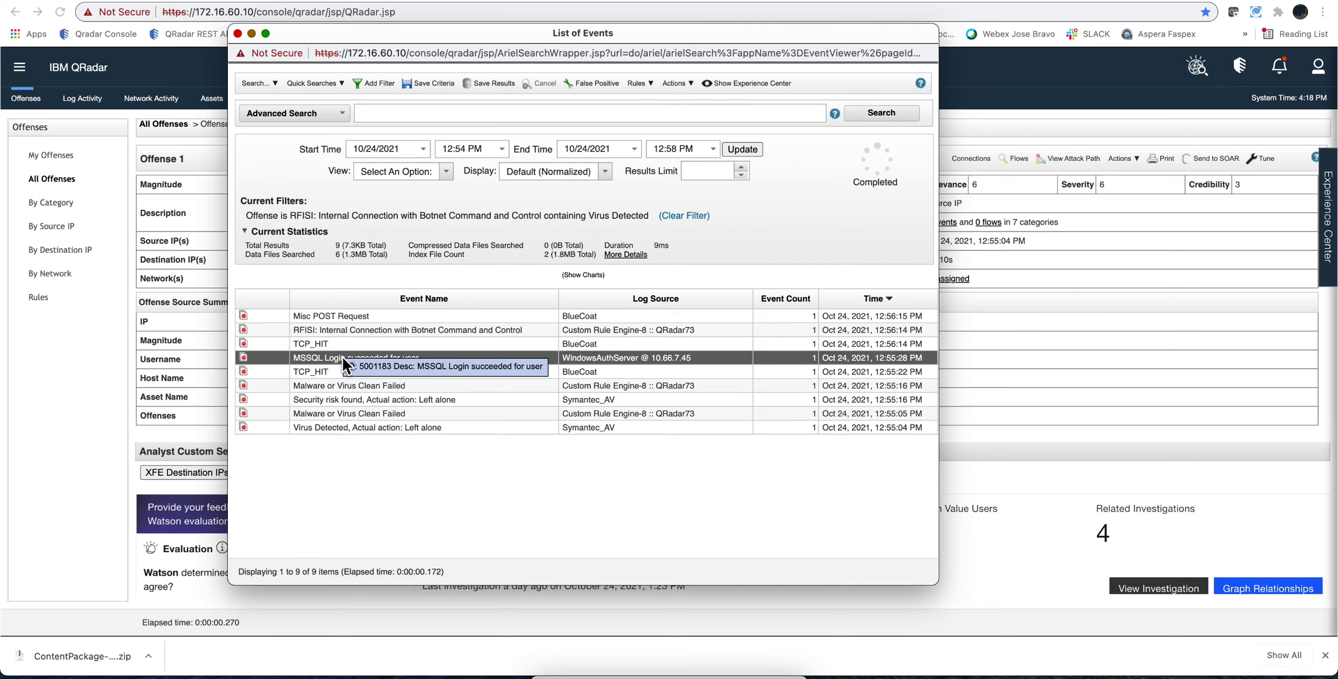
double_click(325, 361)
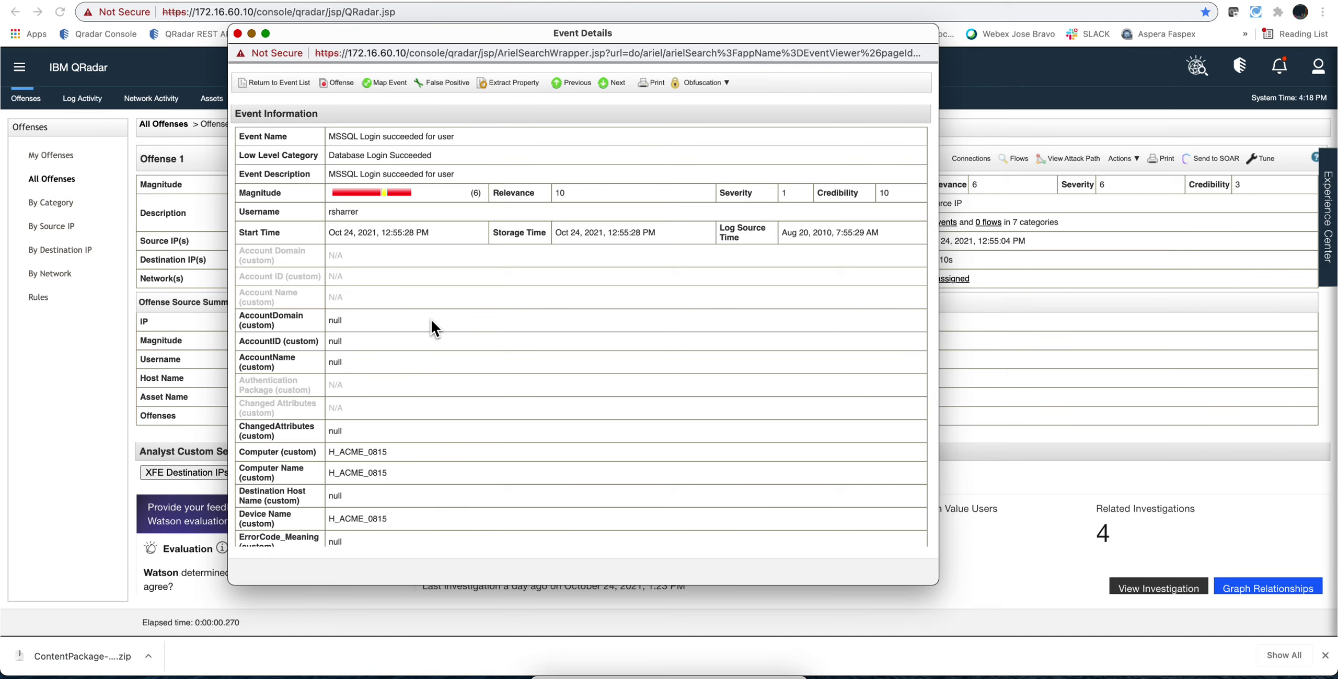
Step: Find the event's payload and highlight the complete UTF payload text
scroll(431, 319, "down", 15)
scroll(430, 318, "down", 15)
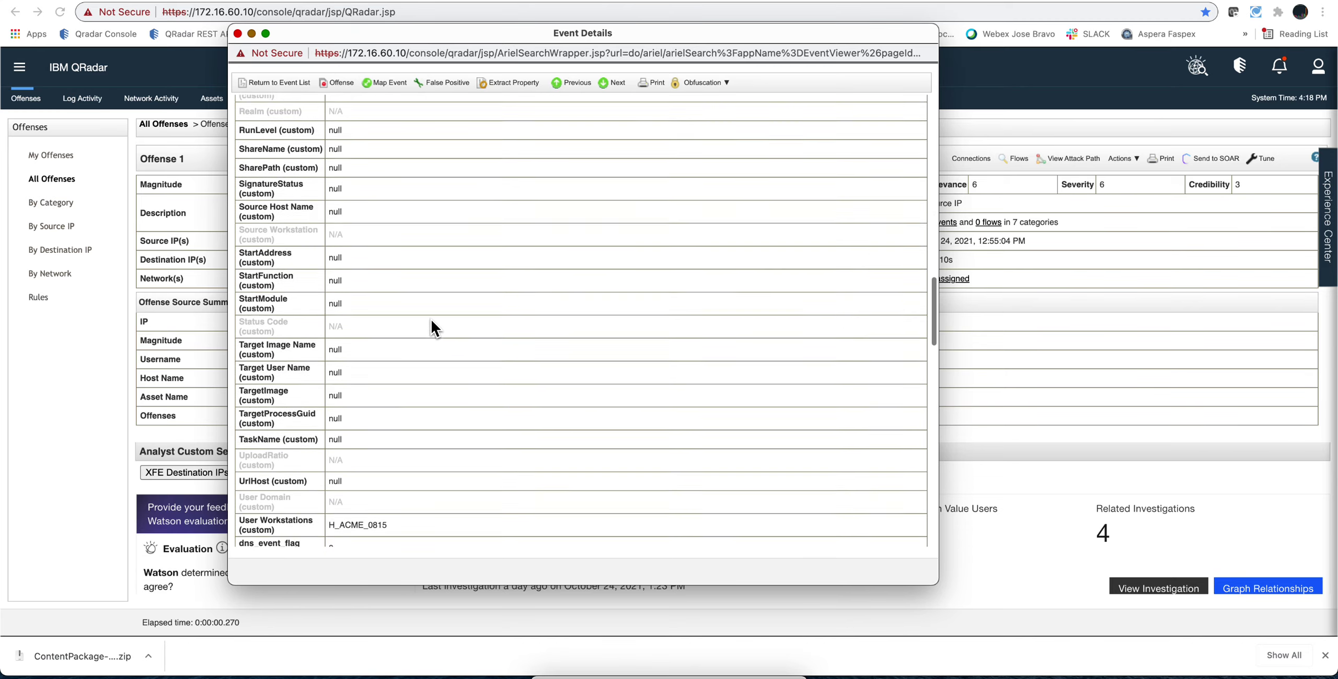
scroll(432, 322, "down", 1)
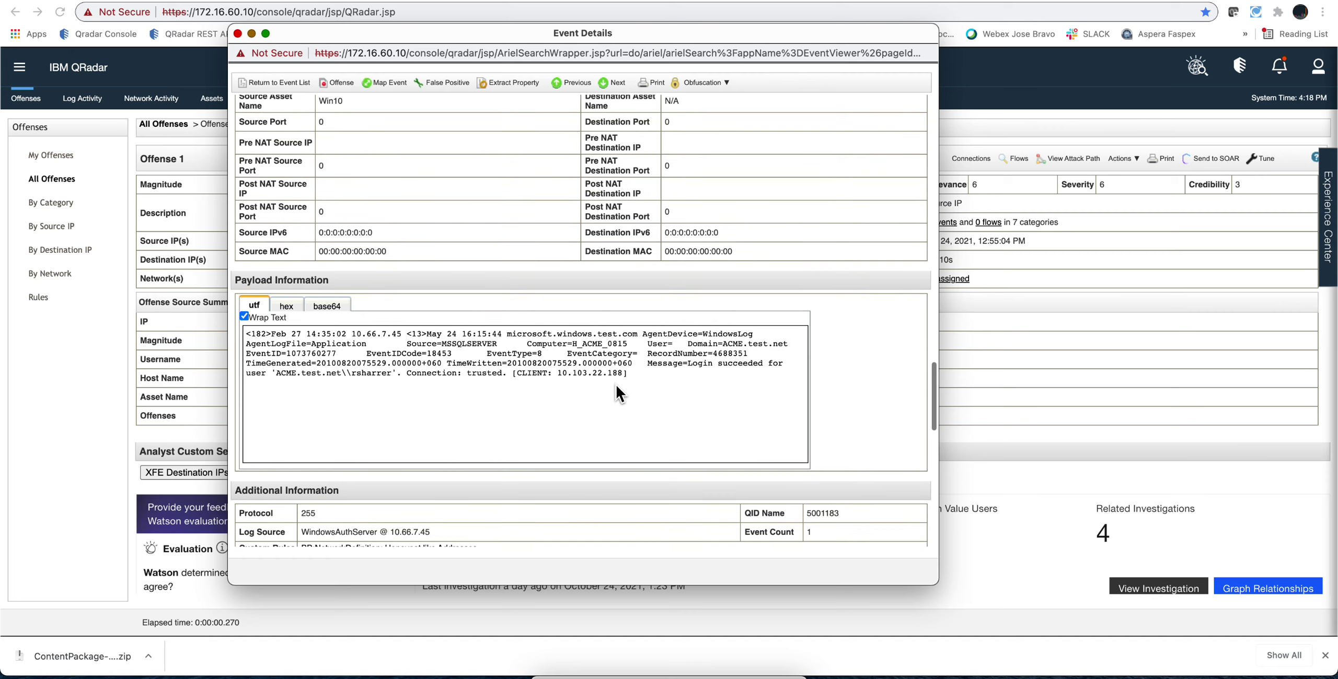
left_click_drag(635, 374, 247, 336)
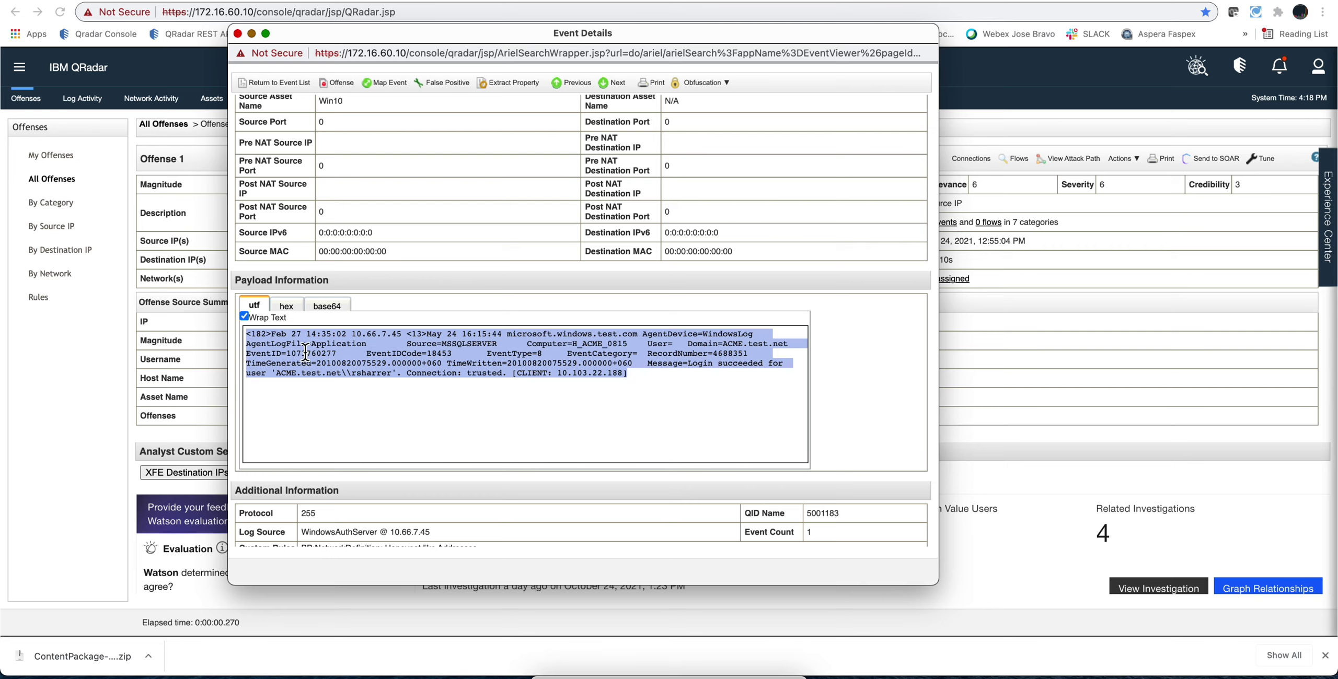
Step: Examine the event's normalized and custom properties along with its source and destination information
scroll(546, 353, "up", 7)
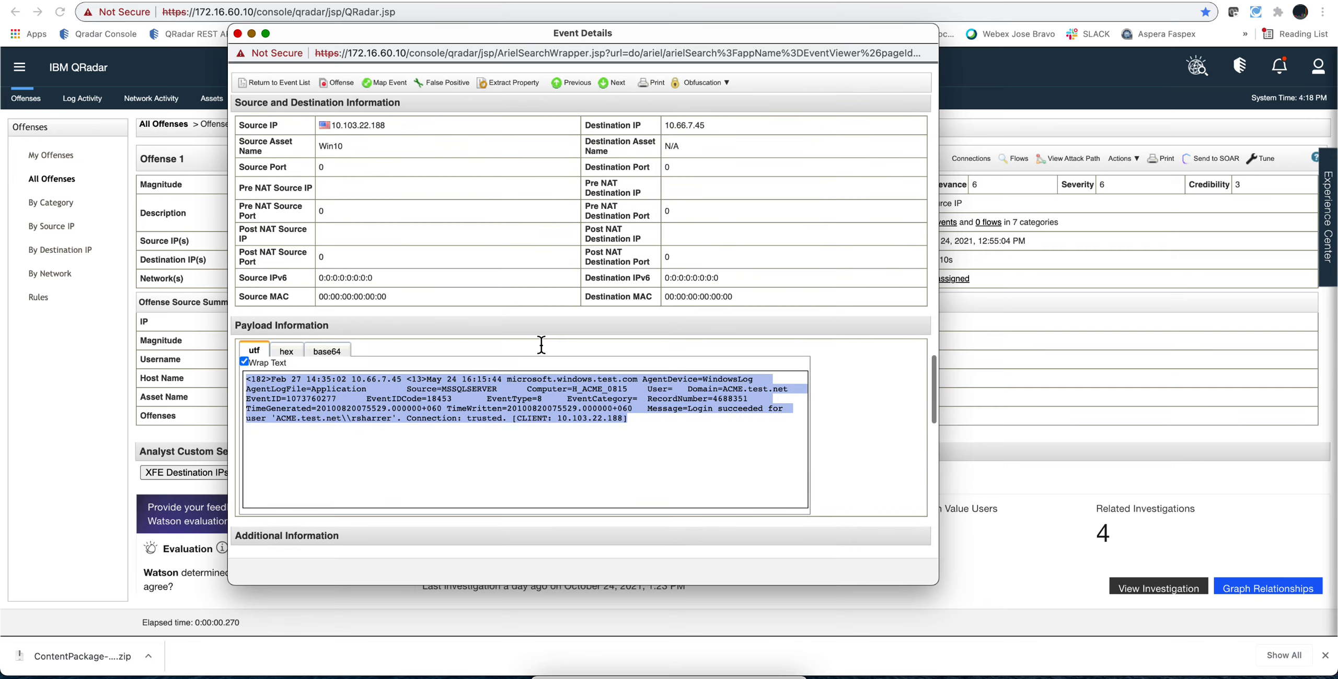
scroll(542, 349, "up", 15)
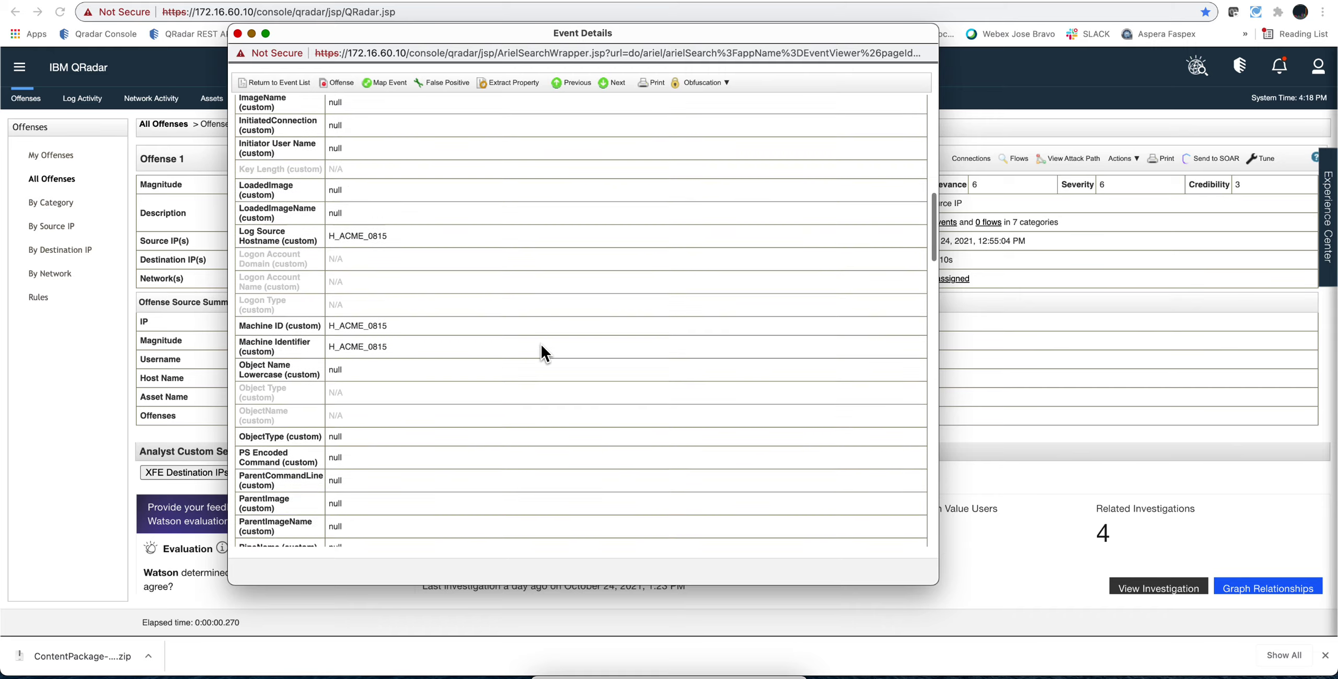
scroll(540, 354, "up", 5)
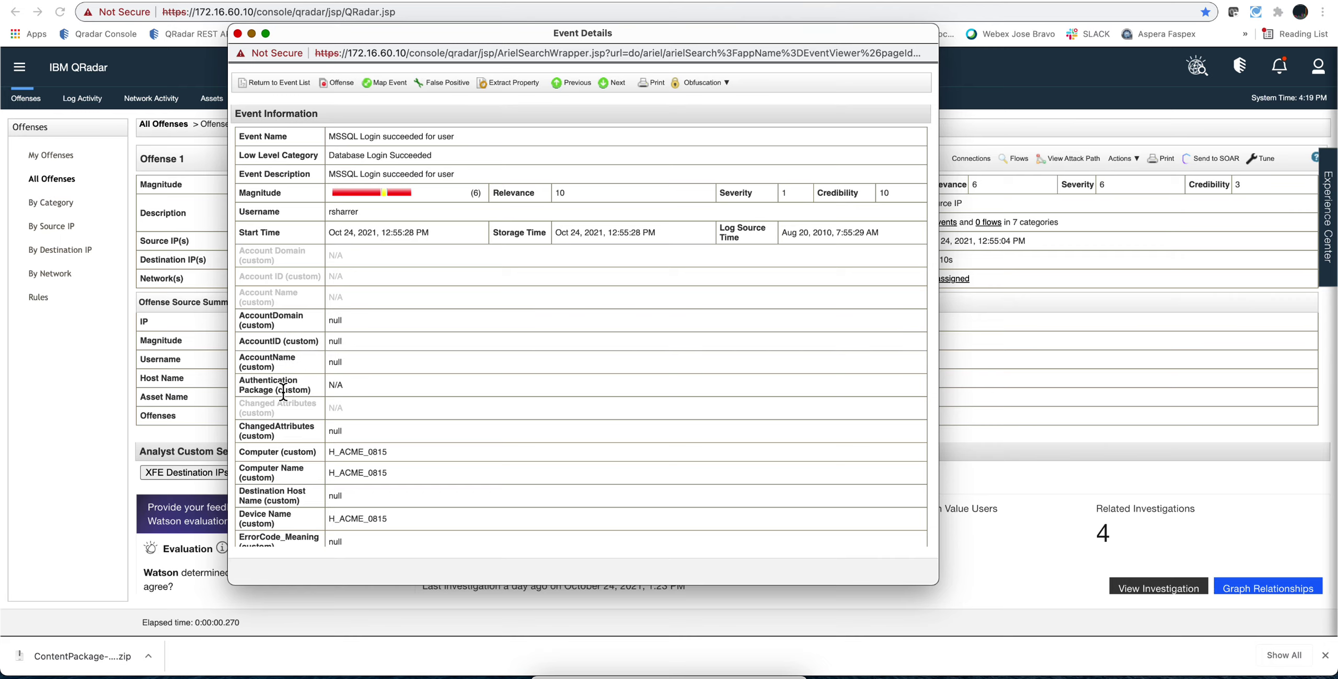
scroll(283, 392, "down", 4)
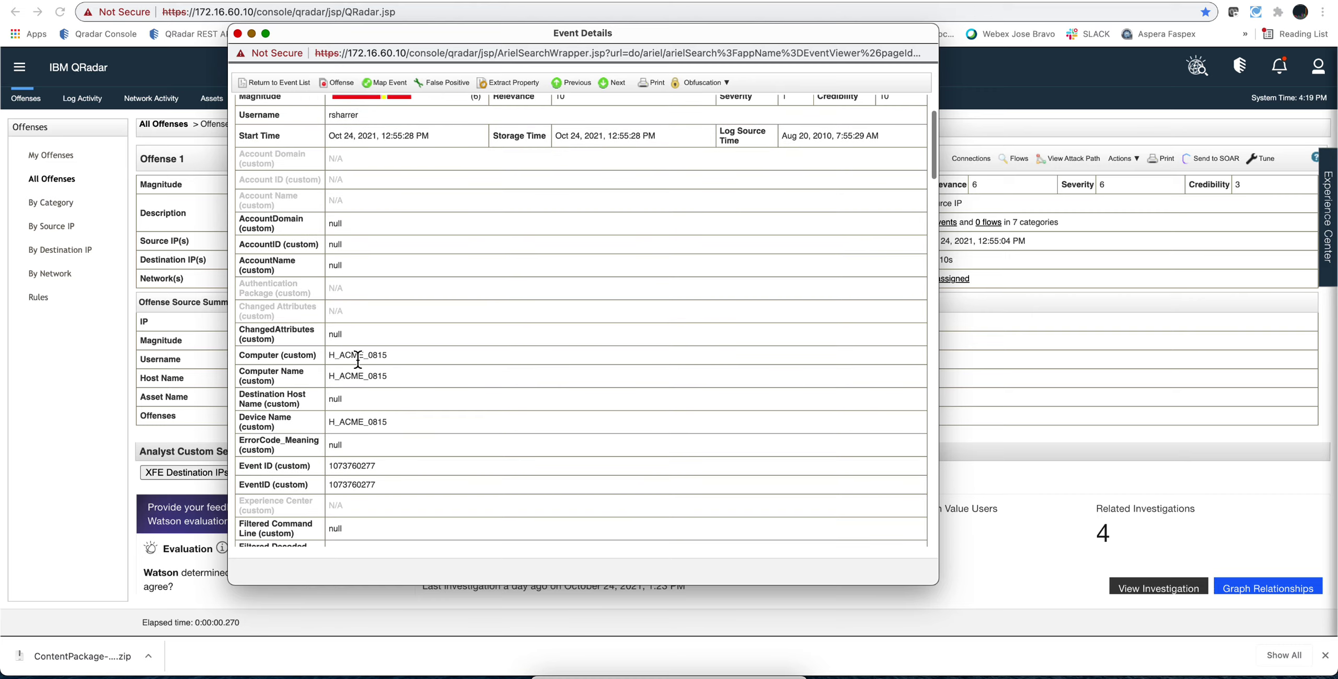
scroll(329, 397, "down", 9)
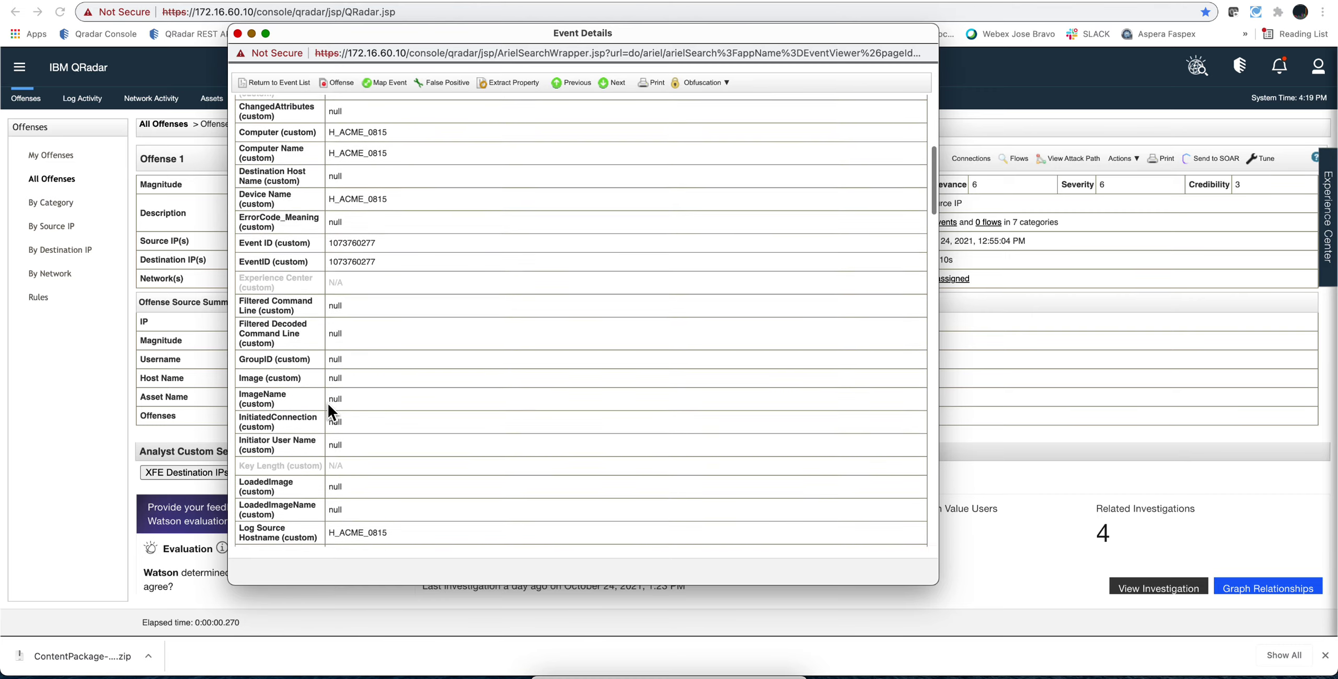
scroll(328, 405, "down", 20)
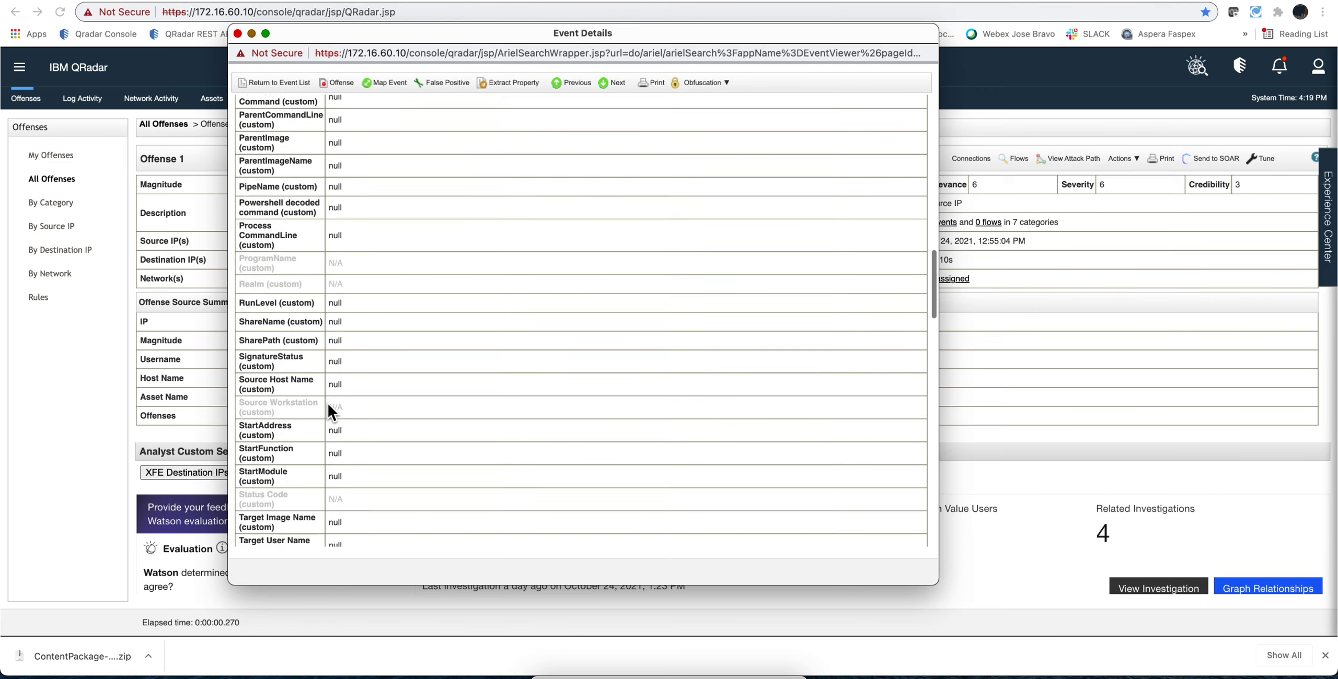
scroll(330, 405, "down", 20)
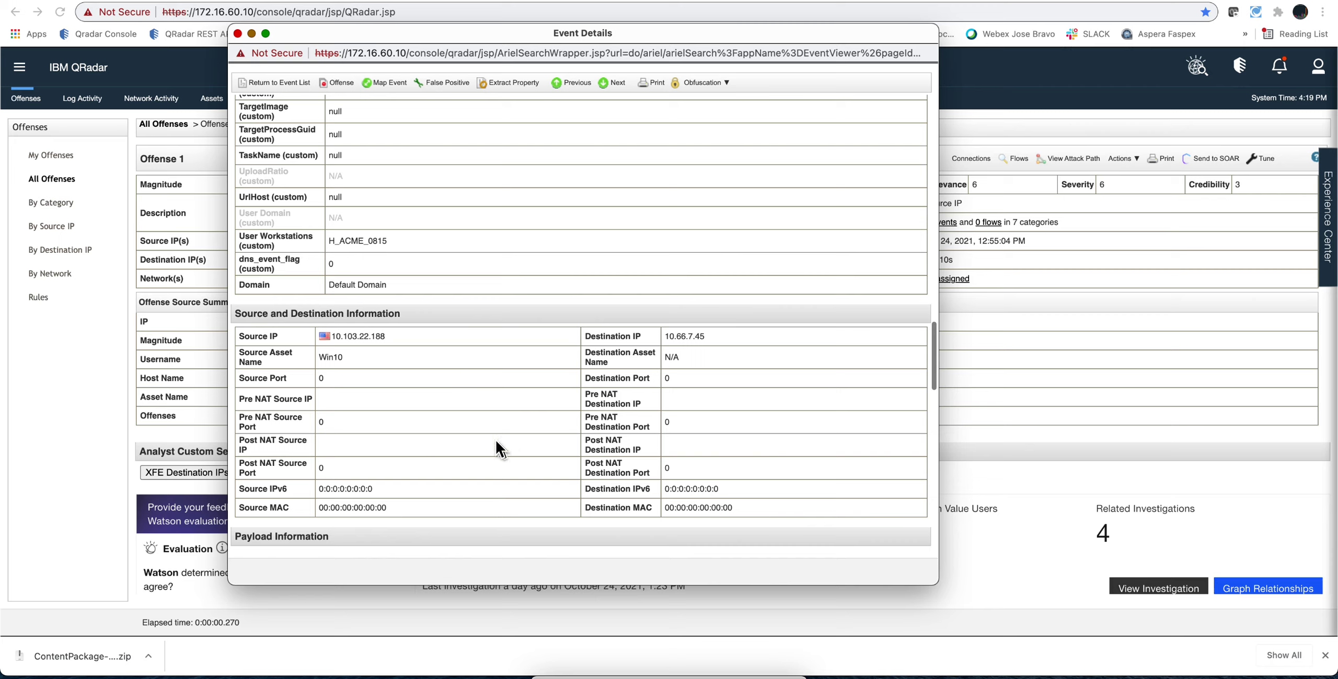
scroll(498, 448, "down", 3)
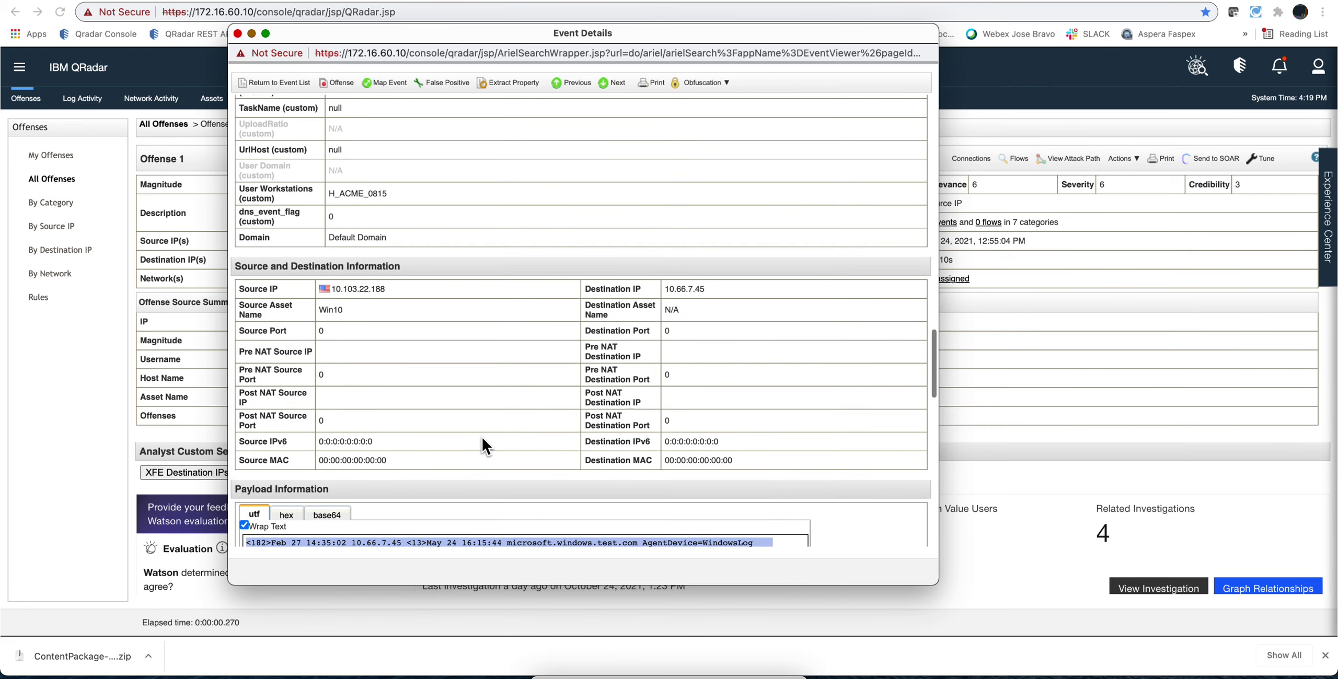
scroll(485, 445, "up", 5)
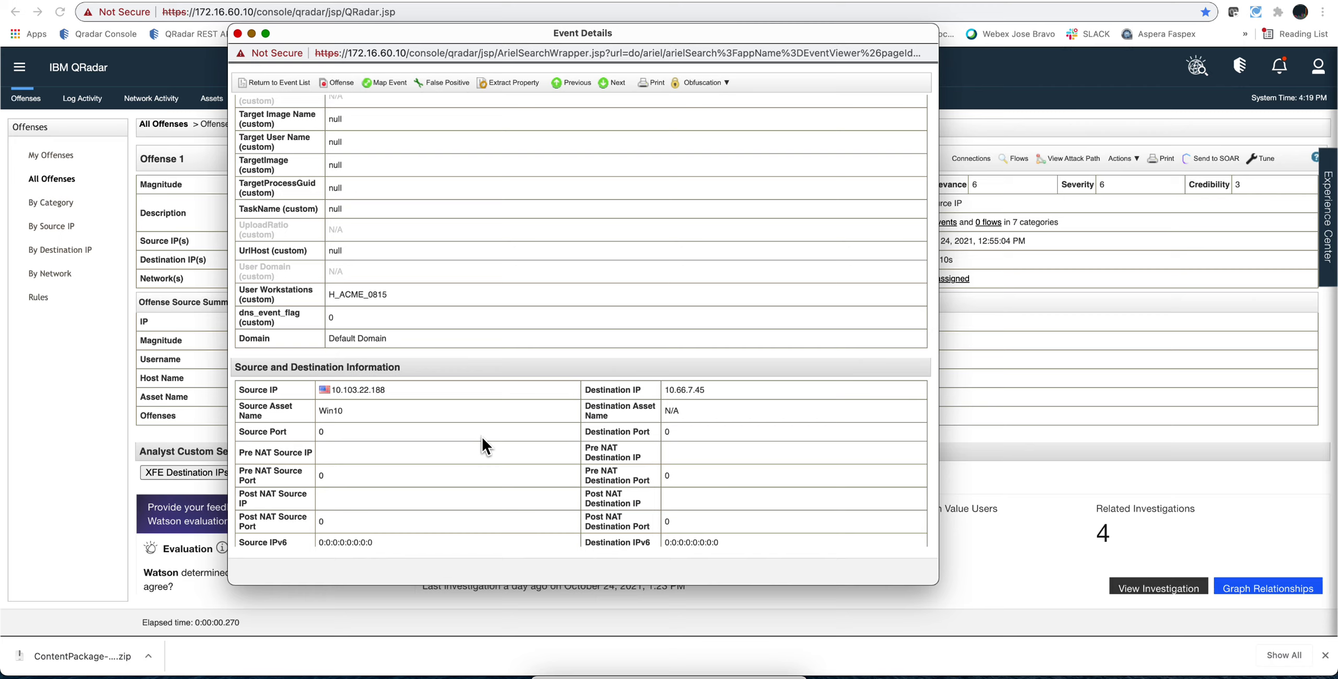
Step: Consult the White Board notes on normalized and custom properties, then go back and review the event's custom properties
key("super+Tab")
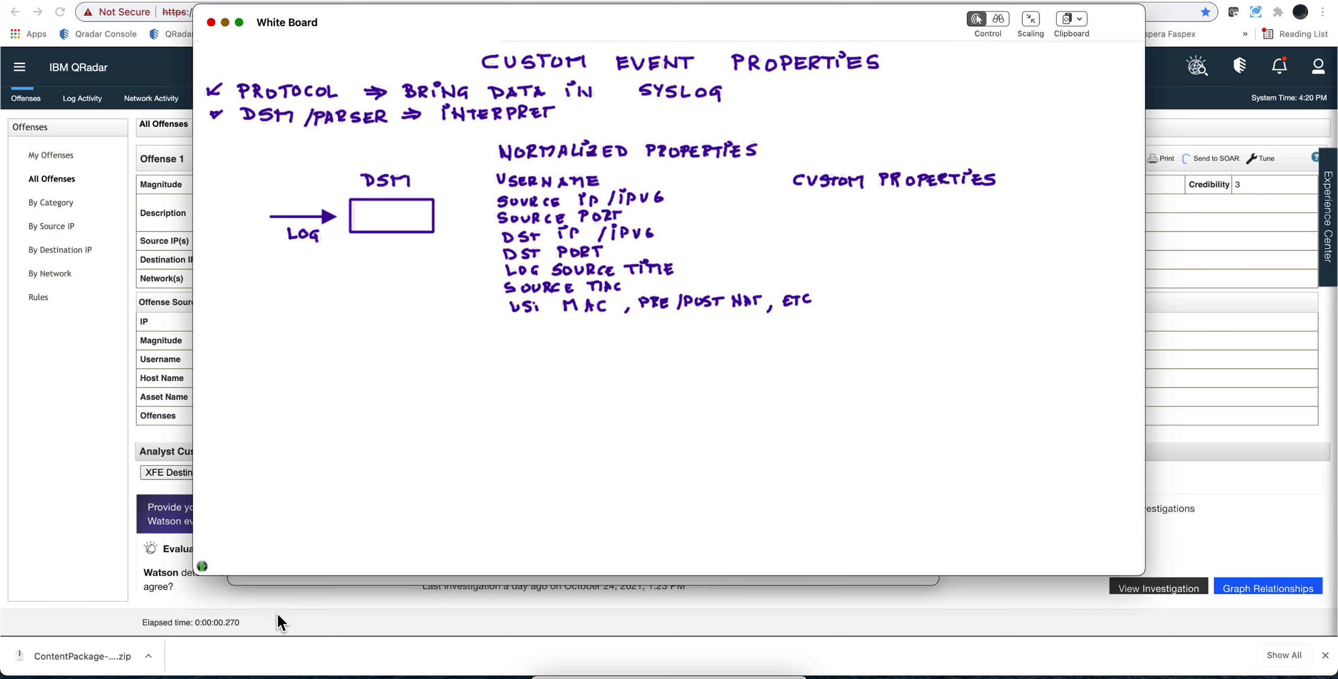
left_click(296, 581)
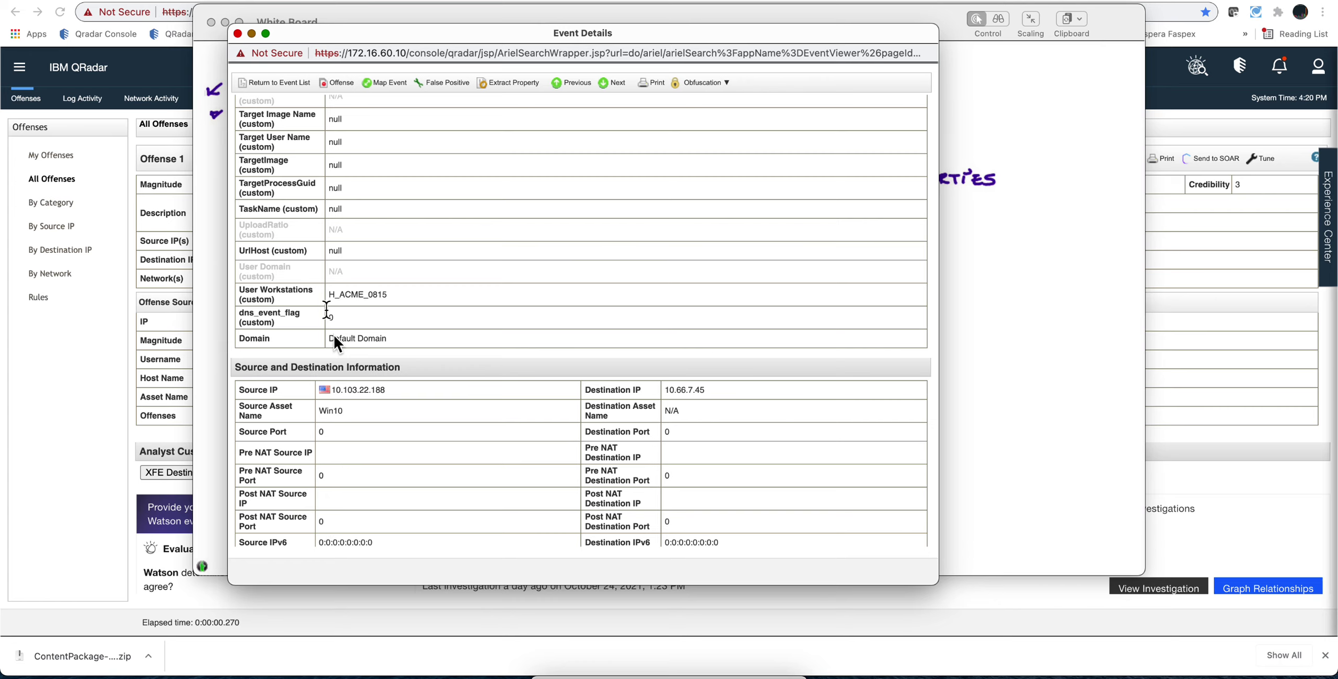
scroll(303, 224, "up", 2)
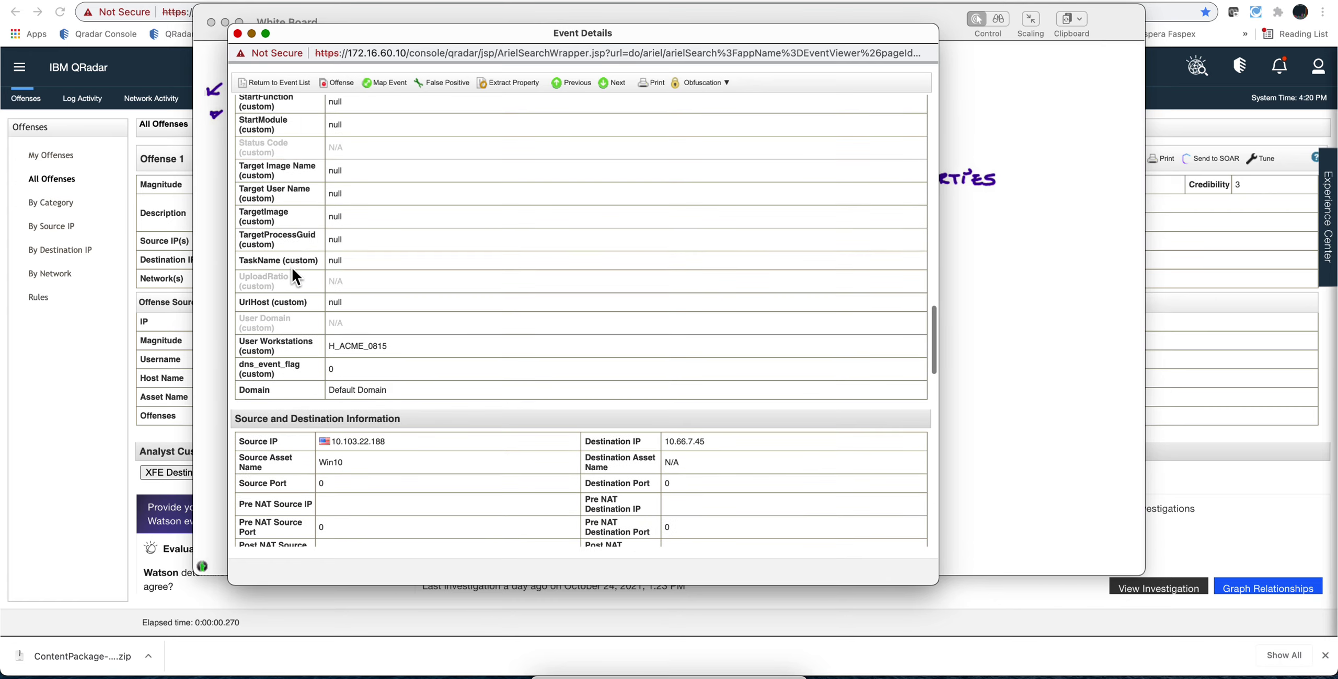
scroll(293, 254, "up", 2)
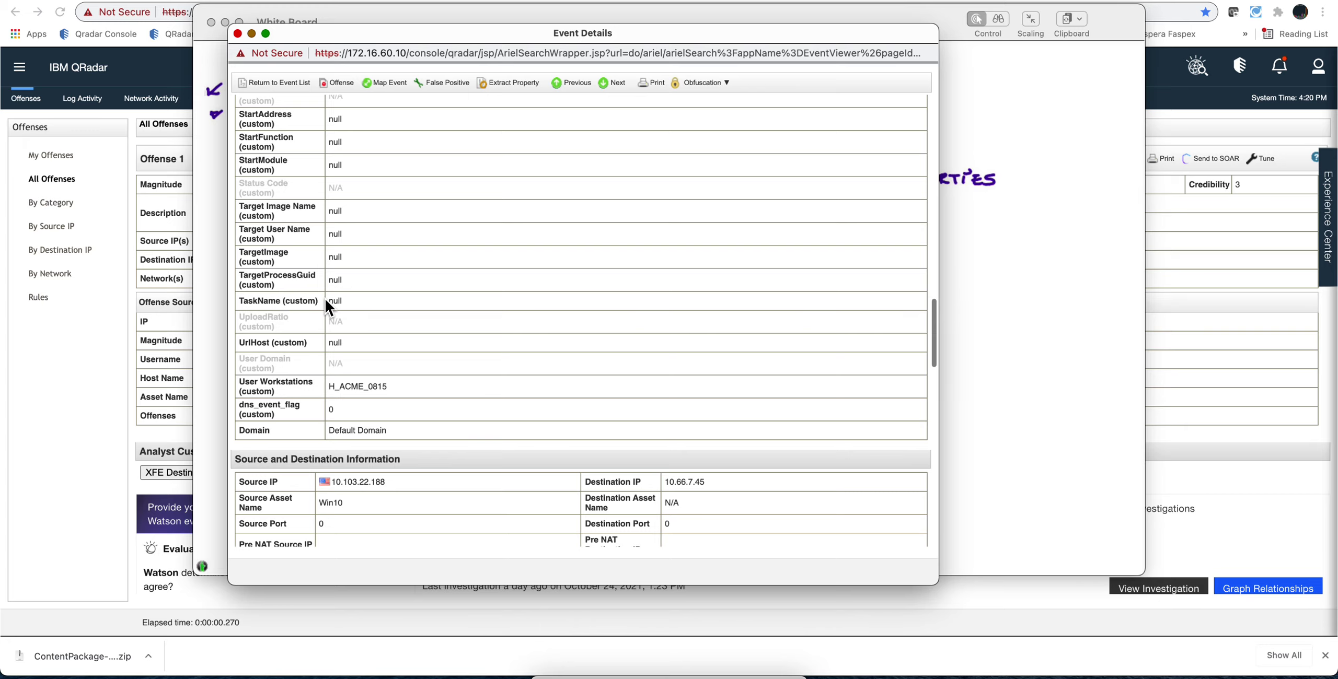
scroll(309, 287, "up", 8)
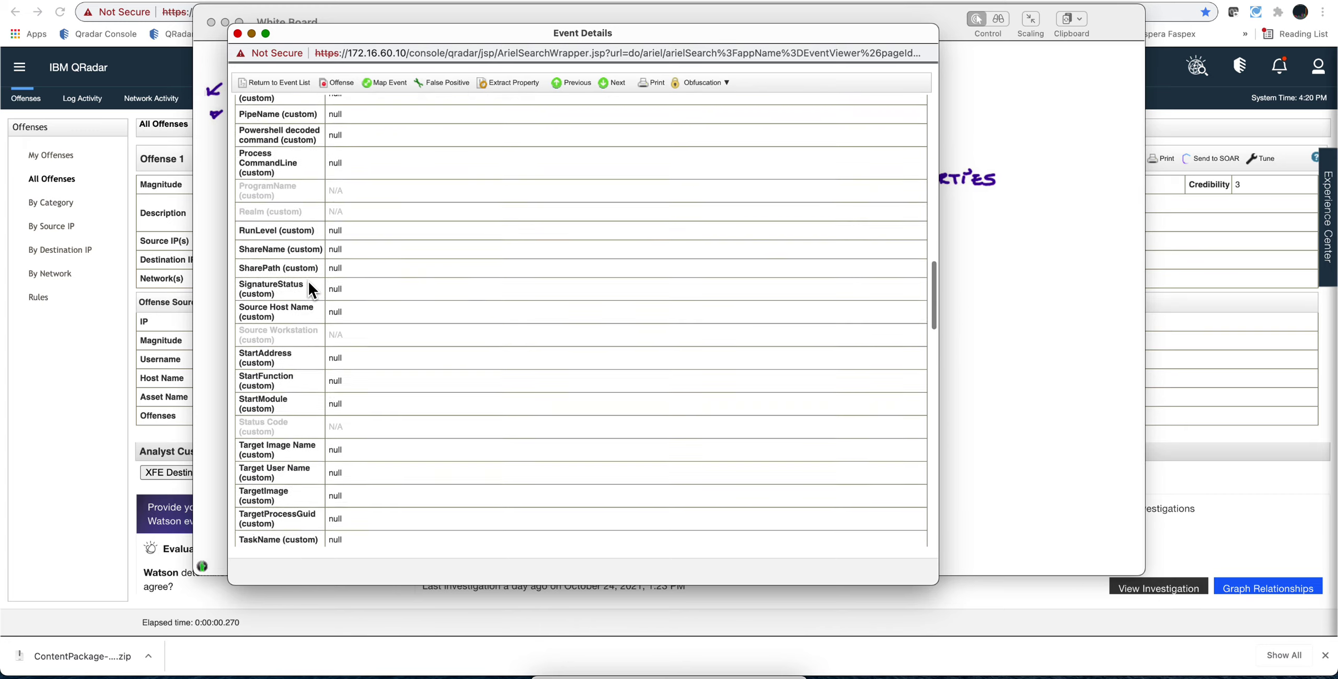
scroll(308, 284, "up", 9)
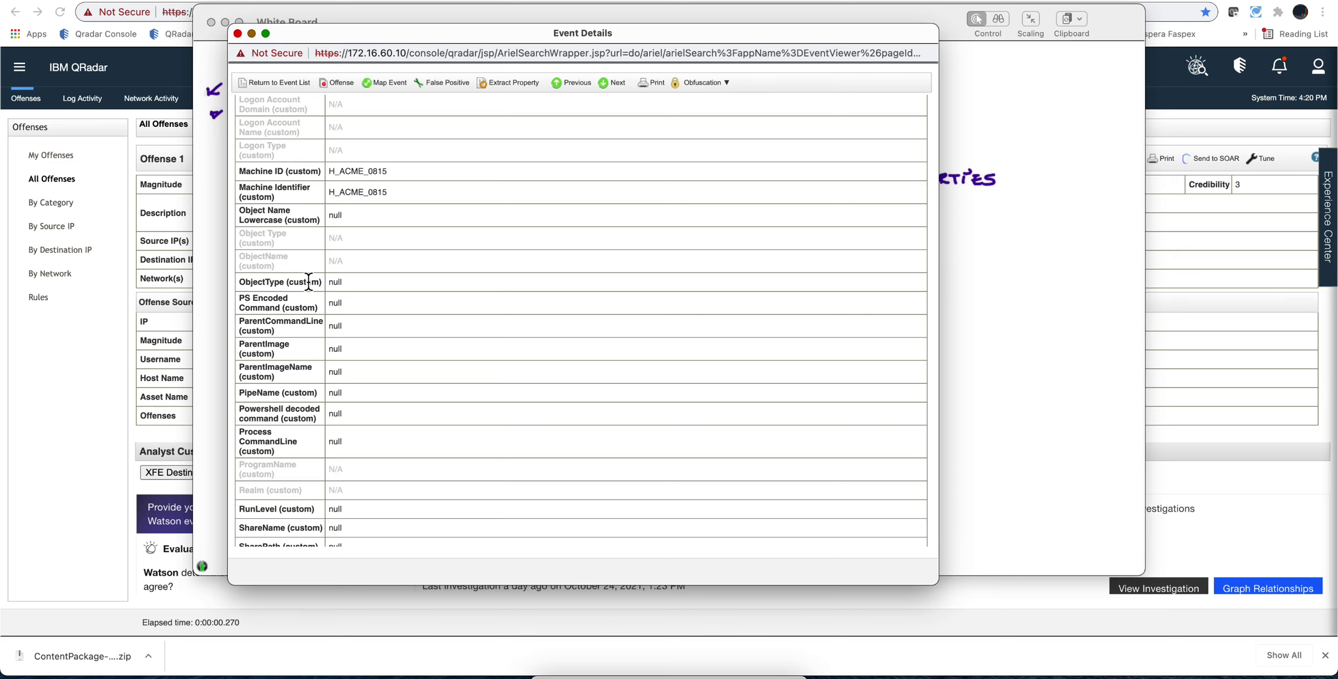
scroll(309, 282, "up", 12)
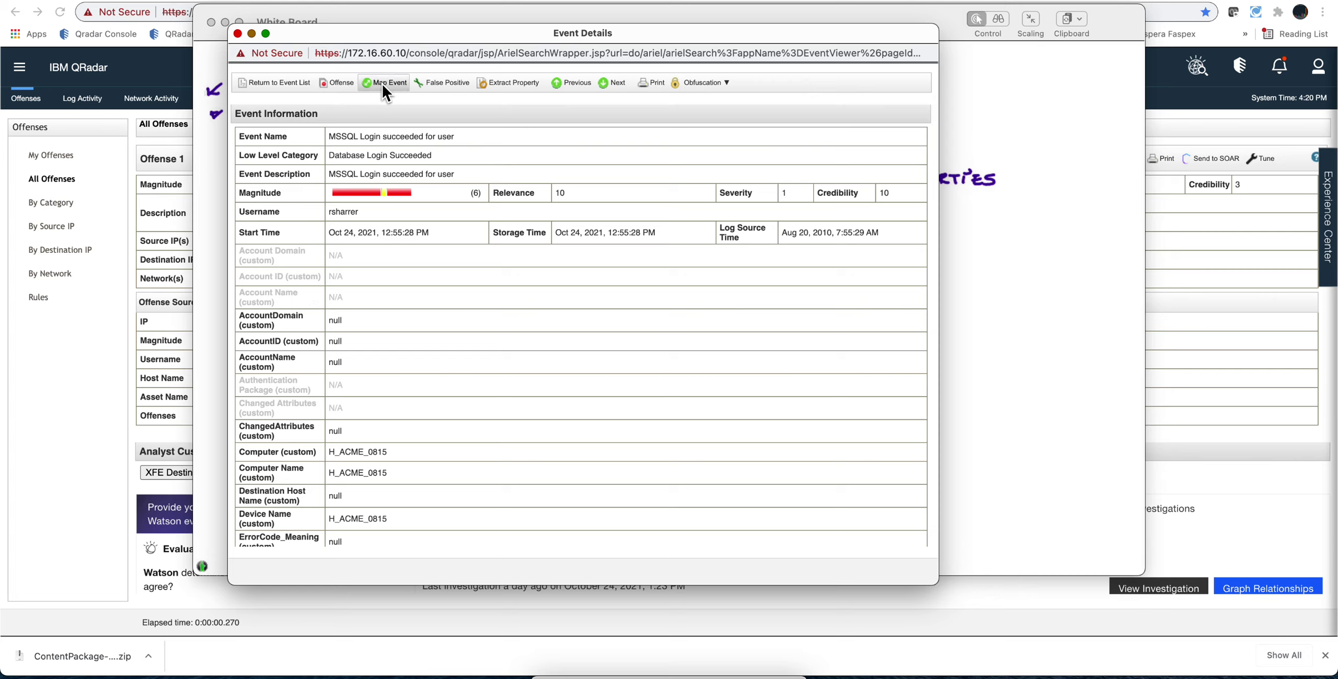
Step: Open the event mapping for the MSSQL login event and place its window over the event details
left_click(382, 83)
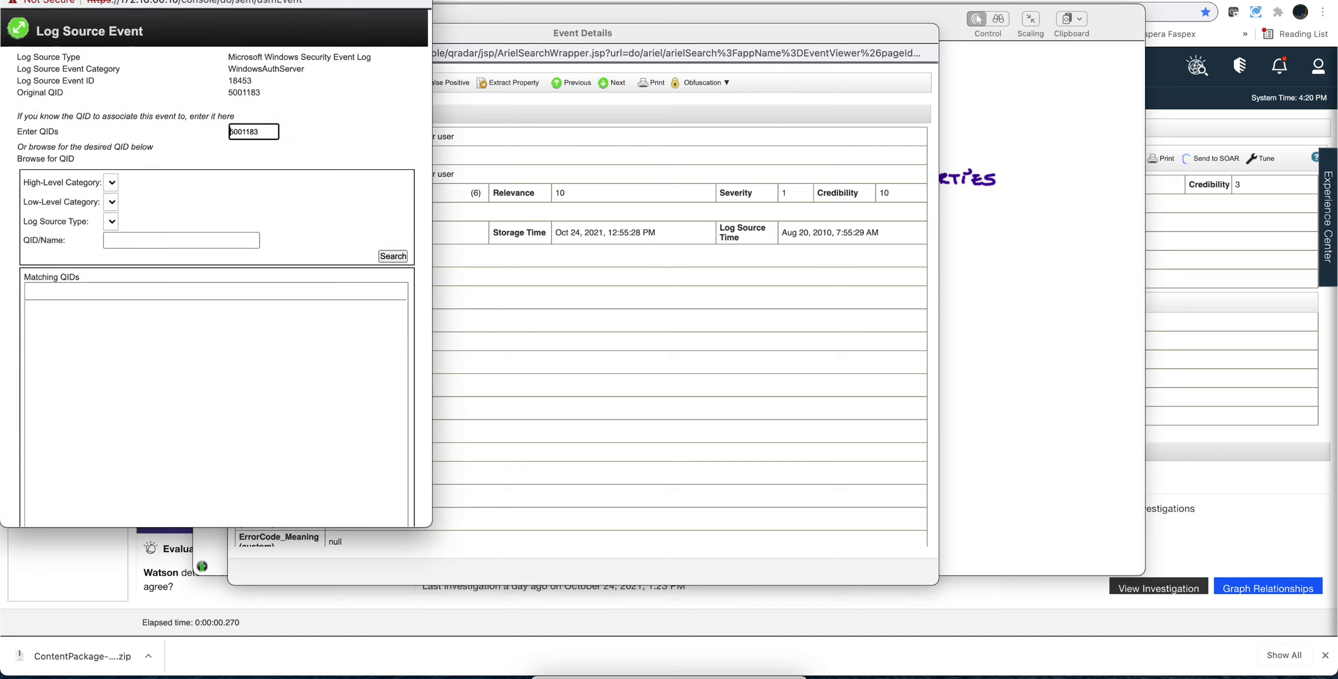
left_click_drag(312, 1, 721, 52)
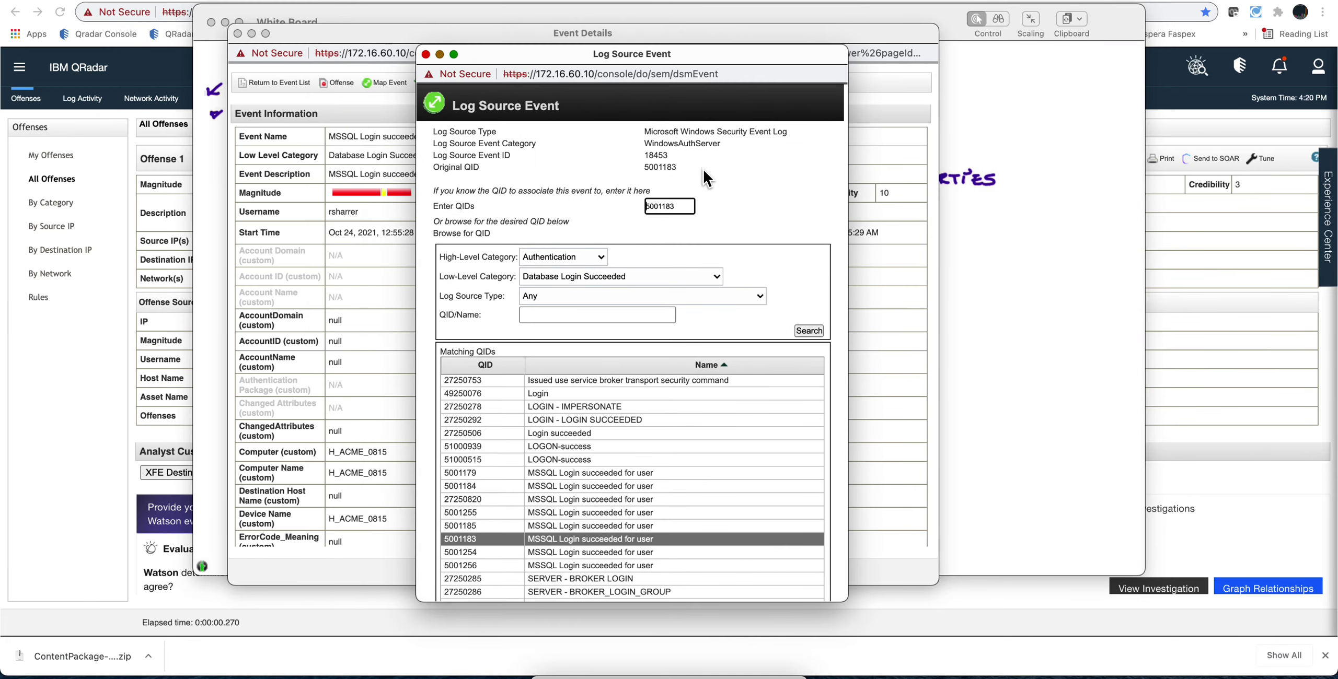
Step: Switch to the White Board and handwrite EVENT ID in red below the normalized properties
left_click(692, 675)
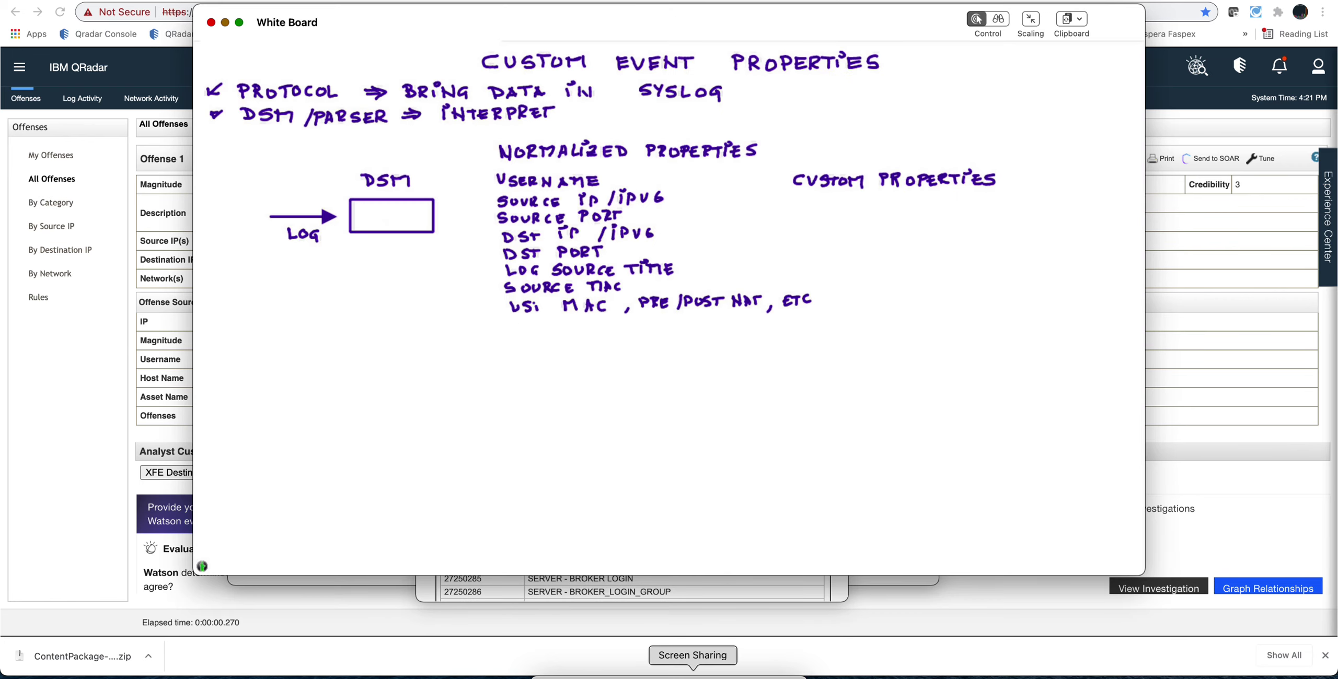
mouse_move(519, 321)
left_mouse_down()
mouse_move(518, 337)
mouse_move(563, 332)
left_mouse_up()
left_click_drag(572, 322, 574, 329)
left_click_drag(582, 323, 586, 325)
left_click_drag(603, 325, 612, 335)
left_click(603, 321)
left_click_drag(611, 323, 612, 334)
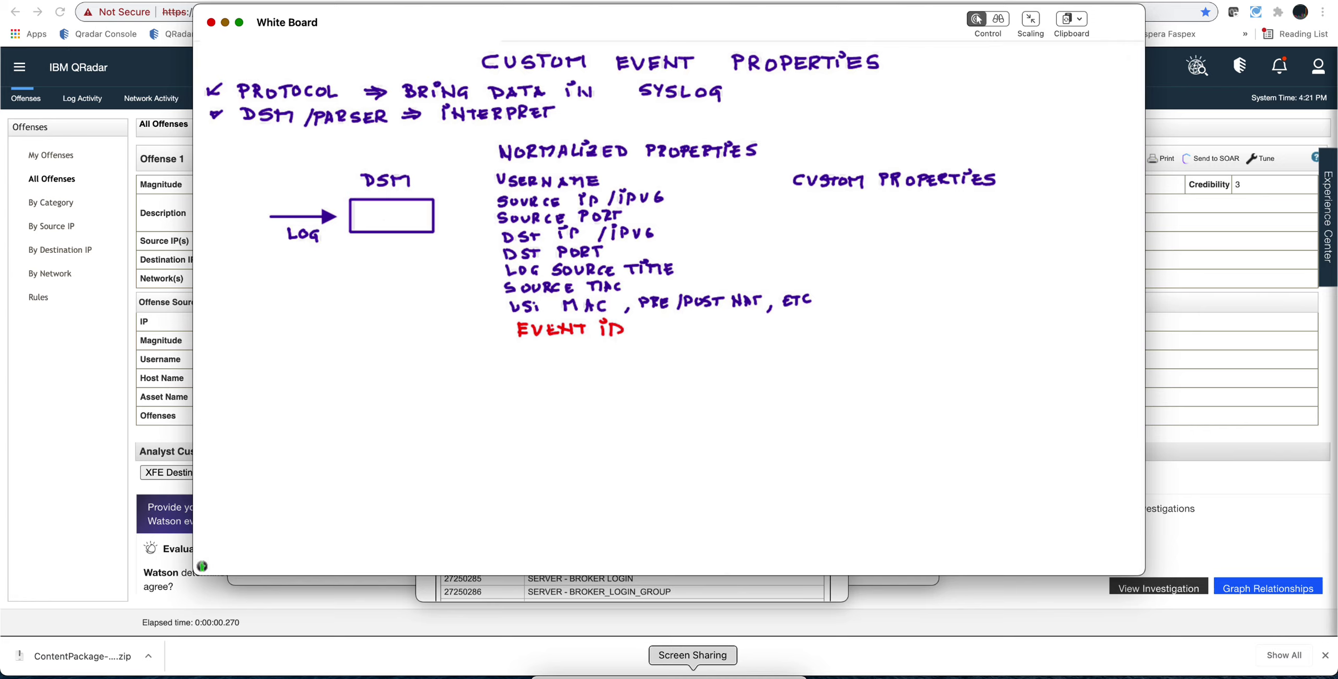
Step: Handwrite EVENT CATEGORY in red beneath EVENT ID in the normalized properties list
mouse_move(519, 343)
left_mouse_down()
mouse_move(531, 354)
mouse_move(530, 343)
left_mouse_up()
left_click_drag(519, 348, 528, 348)
left_click_drag(549, 347, 659, 349)
left_click_drag(668, 341, 676, 341)
left_click_drag(676, 340, 684, 353)
left_click_drag(685, 341, 689, 356)
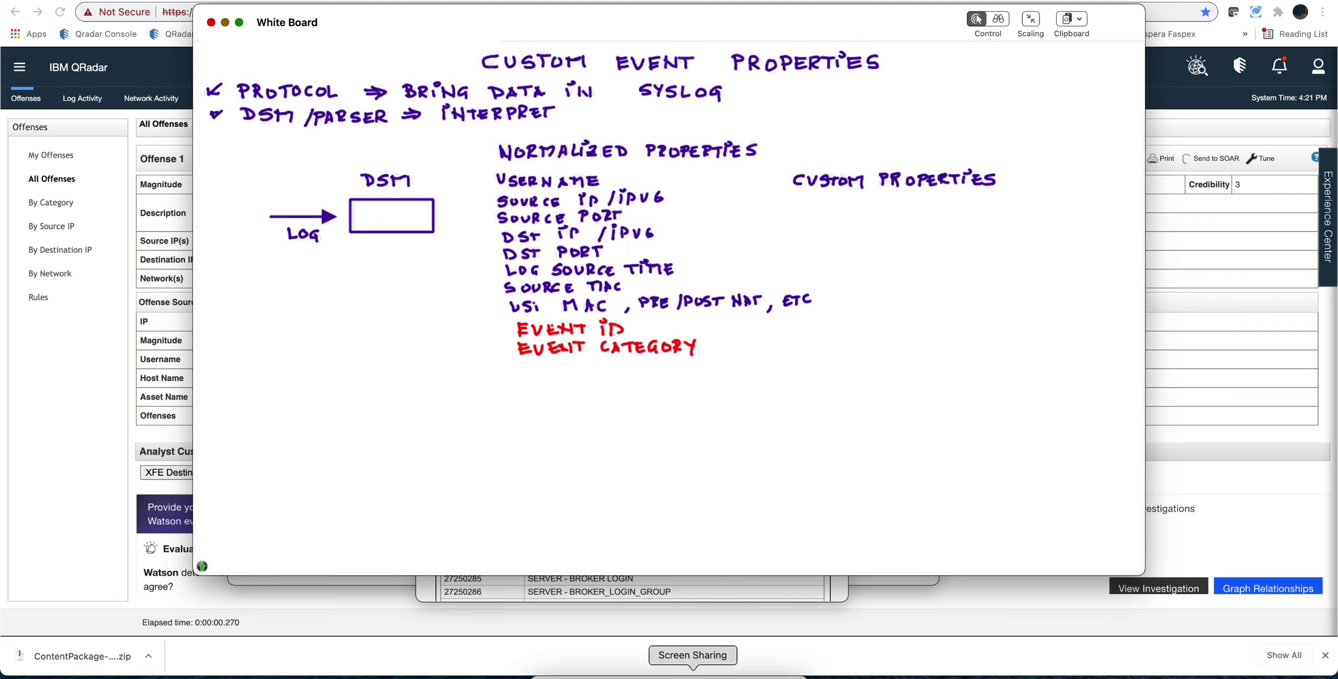
Step: Handwrite EVENT ID and EVENT CATEGORY in red under the CUSTOM PROPERTIES heading
mouse_move(891, 258)
left_mouse_down()
mouse_move(884, 268)
mouse_move(909, 257)
left_mouse_up()
left_click_drag(914, 259, 918, 262)
left_click_drag(920, 257, 940, 258)
left_click_drag(933, 258, 951, 268)
left_click(951, 256)
mouse_move(965, 256)
left_mouse_down()
mouse_move(966, 268)
mouse_move(884, 288)
mouse_move(901, 288)
left_mouse_up()
mouse_move(901, 288)
left_mouse_down()
mouse_move(907, 277)
mouse_move(909, 288)
left_mouse_up()
left_click_drag(911, 284, 922, 278)
left_click_drag(922, 278, 930, 277)
left_click_drag(928, 279, 941, 277)
left_click_drag(934, 278, 962, 277)
left_click_drag(961, 278, 968, 282)
left_click_drag(970, 278, 992, 287)
left_click_drag(1001, 278, 1020, 287)
left_click_drag(1020, 277, 1023, 284)
left_click_drag(1027, 277, 1021, 291)
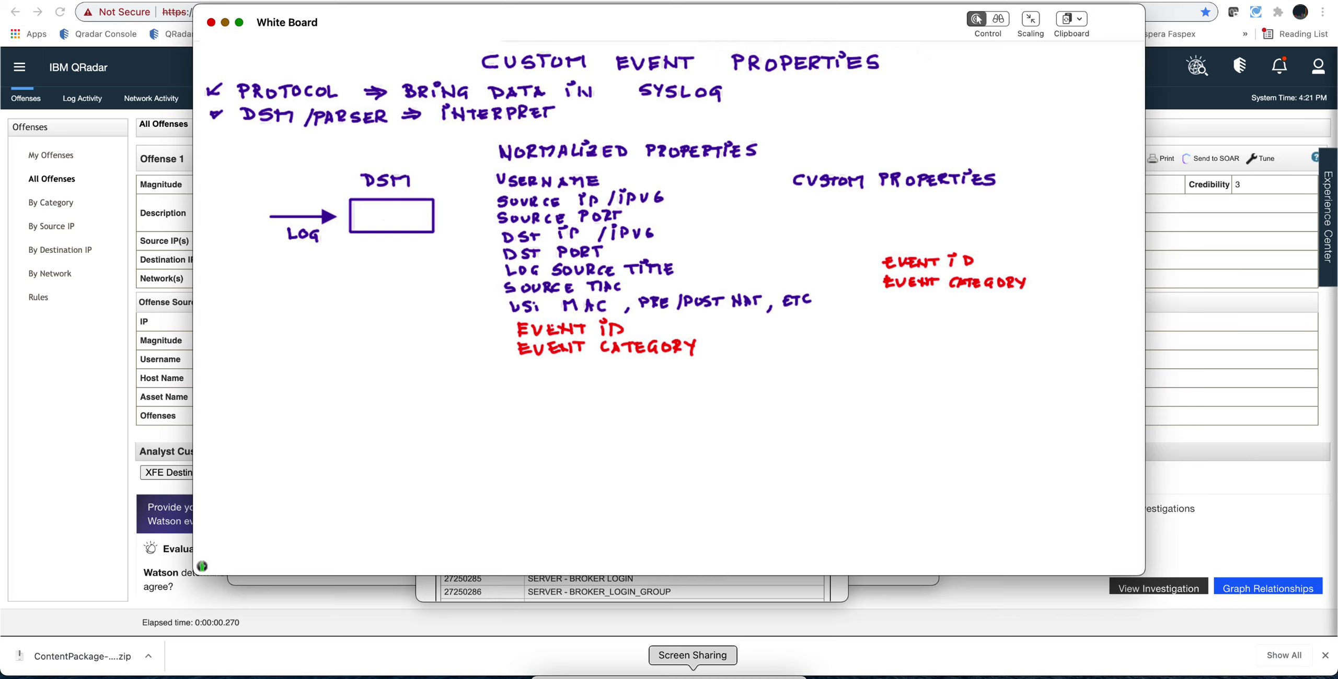
Step: Bracket the normalized EVENT ID and EVENT CATEGORY and draw an arrow leading to the handwritten label QID RECORD
mouse_move(729, 320)
left_mouse_down()
mouse_move(737, 362)
mouse_move(768, 344)
left_mouse_up()
left_click_drag(764, 334, 811, 345)
left_click_drag(808, 328, 823, 346)
left_click_drag(820, 331, 825, 345)
left_click_drag(859, 329, 870, 335)
left_click_drag(863, 337, 888, 337)
mouse_move(904, 330)
left_mouse_down()
mouse_move(897, 339)
mouse_move(923, 342)
left_mouse_up()
left_click_drag(923, 331, 935, 341)
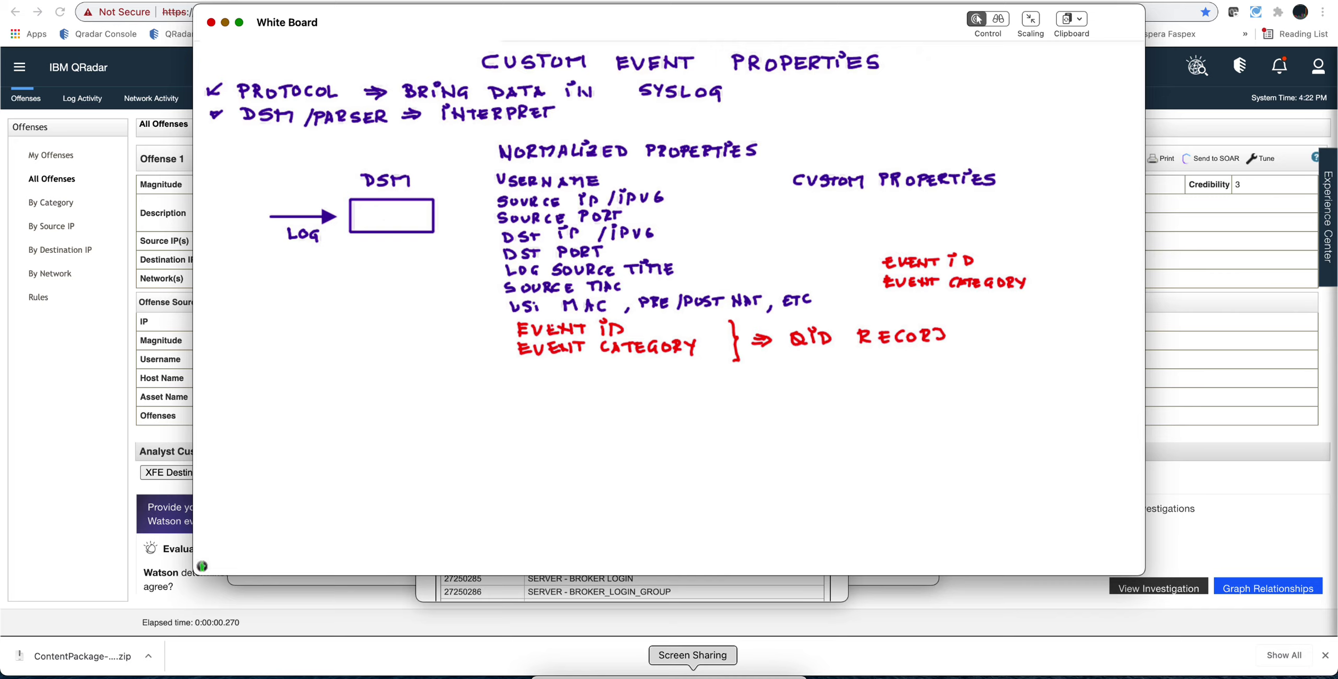
Step: Handwrite QID NUMBER and EVENT NAME in red as the first entries under QID RECORD
mouse_move(809, 352)
left_mouse_down()
mouse_move(813, 365)
mouse_move(859, 367)
left_mouse_up()
left_click_drag(867, 355, 866, 366)
left_click_drag(873, 354, 926, 366)
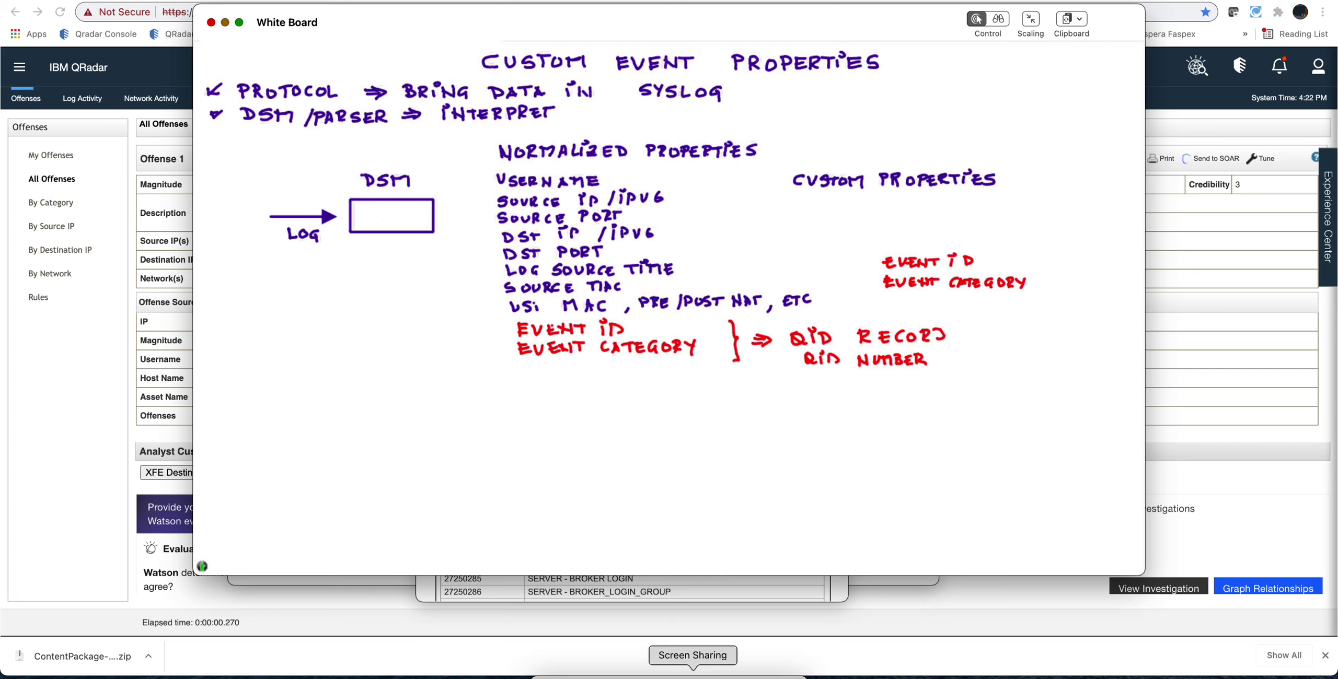
mouse_move(807, 375)
left_mouse_down()
mouse_move(816, 384)
mouse_move(818, 372)
left_mouse_up()
left_click_drag(817, 373, 859, 373)
left_click_drag(854, 374, 868, 384)
mouse_move(872, 372)
left_mouse_down()
mouse_move(883, 384)
mouse_move(903, 371)
left_mouse_up()
left_click_drag(897, 372, 896, 383)
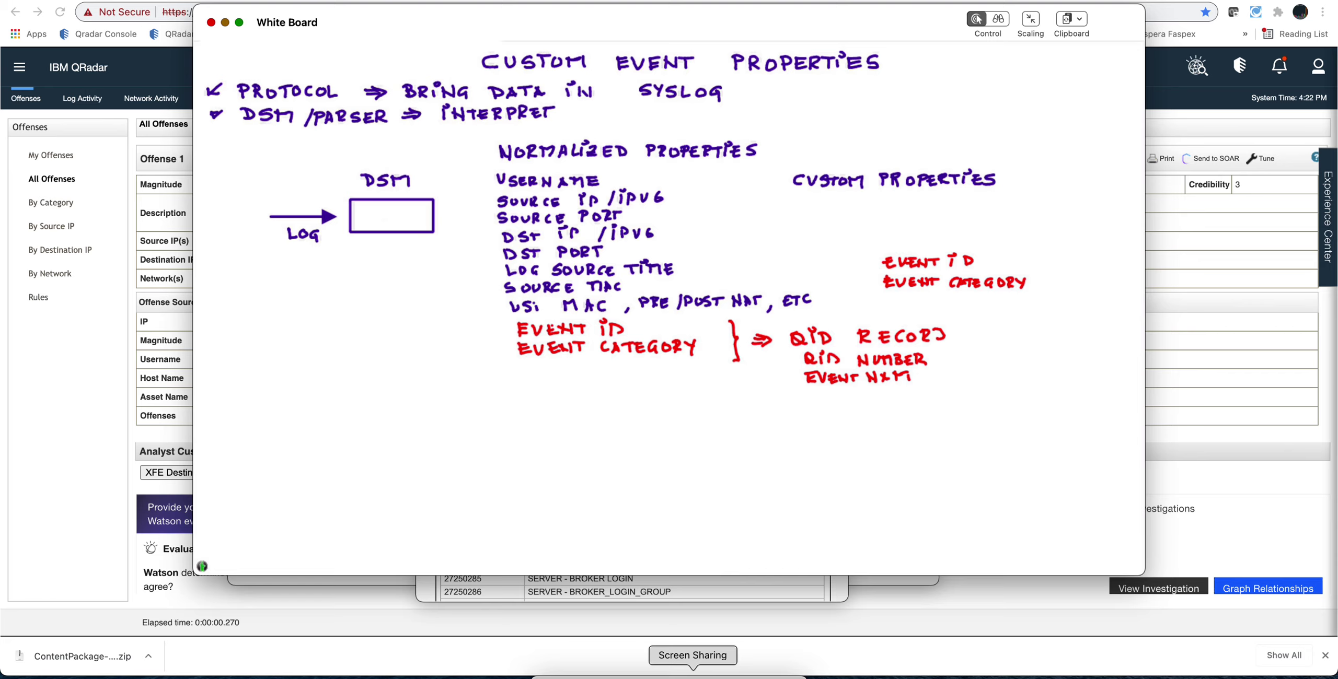
left_click_drag(918, 371, 922, 376)
left_click_drag(913, 382, 925, 382)
Step: Add EVENT DESCRIPTION and LOW LEVEL CATEGORY in red beneath EVENT NAME in the QID RECORD list
left_click_drag(807, 389, 850, 400)
left_click_drag(844, 391, 955, 387)
left_click_drag(963, 387, 973, 396)
left_click_drag(963, 387, 973, 395)
mouse_move(807, 404)
left_mouse_down()
mouse_move(813, 417)
mouse_move(867, 417)
left_mouse_up()
left_click_drag(870, 408, 894, 416)
left_click_drag(894, 411, 917, 415)
mouse_move(932, 406)
left_mouse_down()
mouse_move(926, 417)
mouse_move(989, 417)
left_mouse_up()
left_click_drag(993, 404, 997, 416)
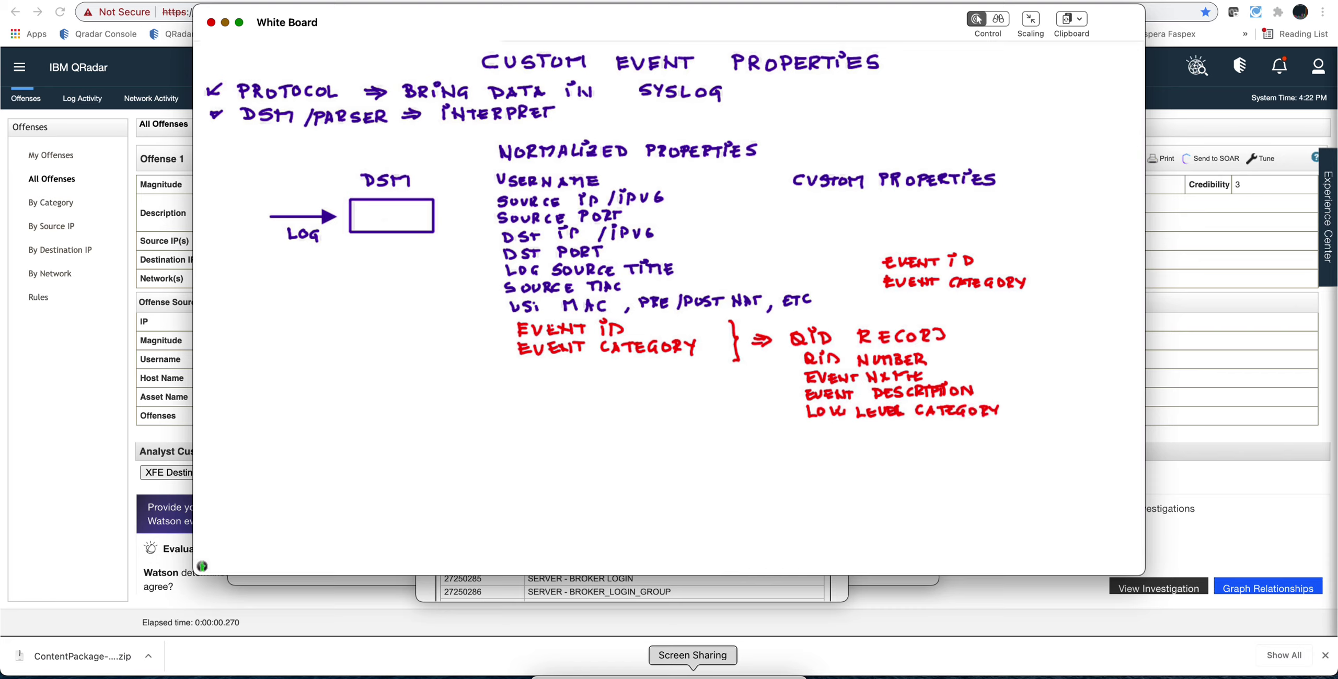
Step: Handwrite HIGH LEVEL CATEGORY in red beneath LOW LEVEL CATEGORY in the QID RECORD list
left_click_drag(808, 422, 811, 434)
mouse_move(815, 422)
left_mouse_down()
mouse_move(818, 434)
mouse_move(846, 432)
left_mouse_up()
left_click_drag(854, 422, 854, 433)
left_click_drag(847, 427, 887, 421)
left_click_drag(881, 426, 899, 422)
left_click_drag(900, 423, 907, 421)
left_click_drag(900, 426, 906, 425)
left_click_drag(911, 421, 953, 431)
left_click_drag(948, 427, 961, 420)
left_click_drag(958, 420, 958, 431)
mouse_move(963, 420)
left_mouse_down()
mouse_move(974, 432)
mouse_move(991, 421)
left_mouse_up()
left_click_drag(992, 420, 1002, 419)
left_click_drag(997, 420, 1003, 431)
left_click_drag(1003, 419, 1007, 425)
left_click_drag(1013, 420, 1007, 431)
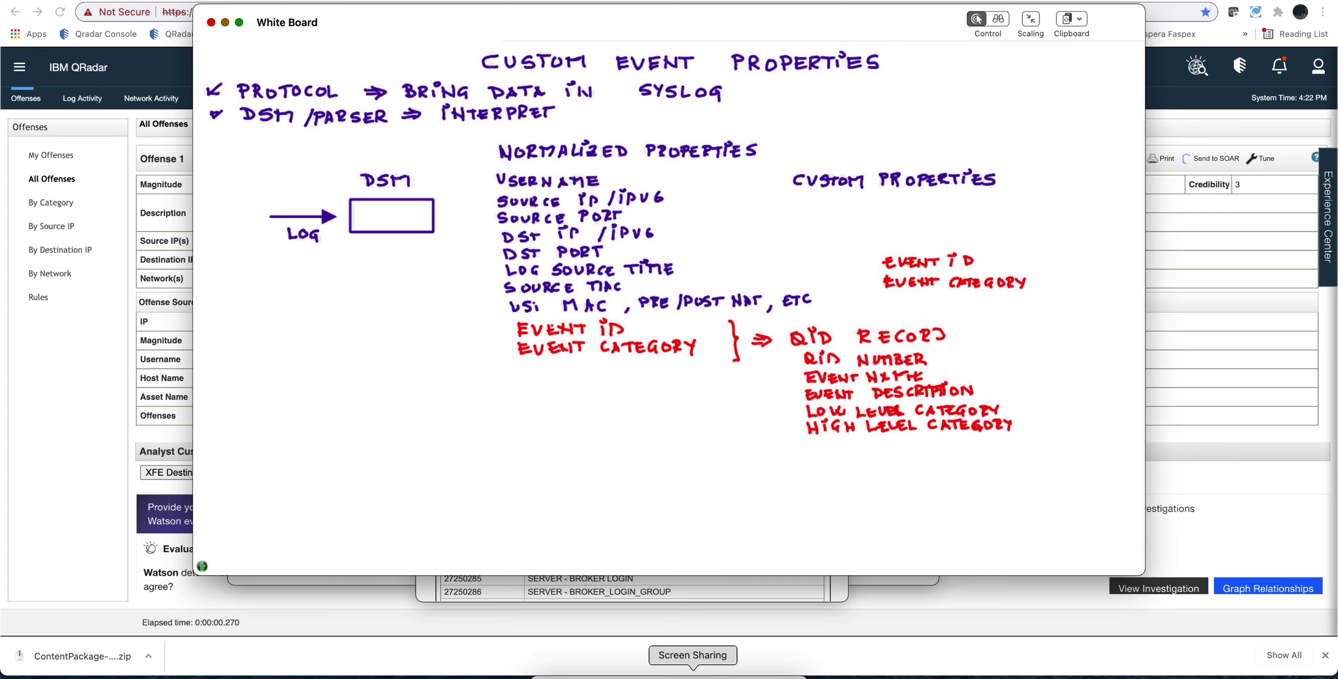
Step: Handwrite one more entry beneath HIGH LEVEL CATEGORY in the QID RECORD list
left_click_drag(820, 439, 810, 448)
left_click_drag(825, 440, 833, 448)
left_click_drag(826, 444, 842, 440)
left_click_drag(846, 440, 892, 443)
left_click_drag(899, 436, 893, 453)
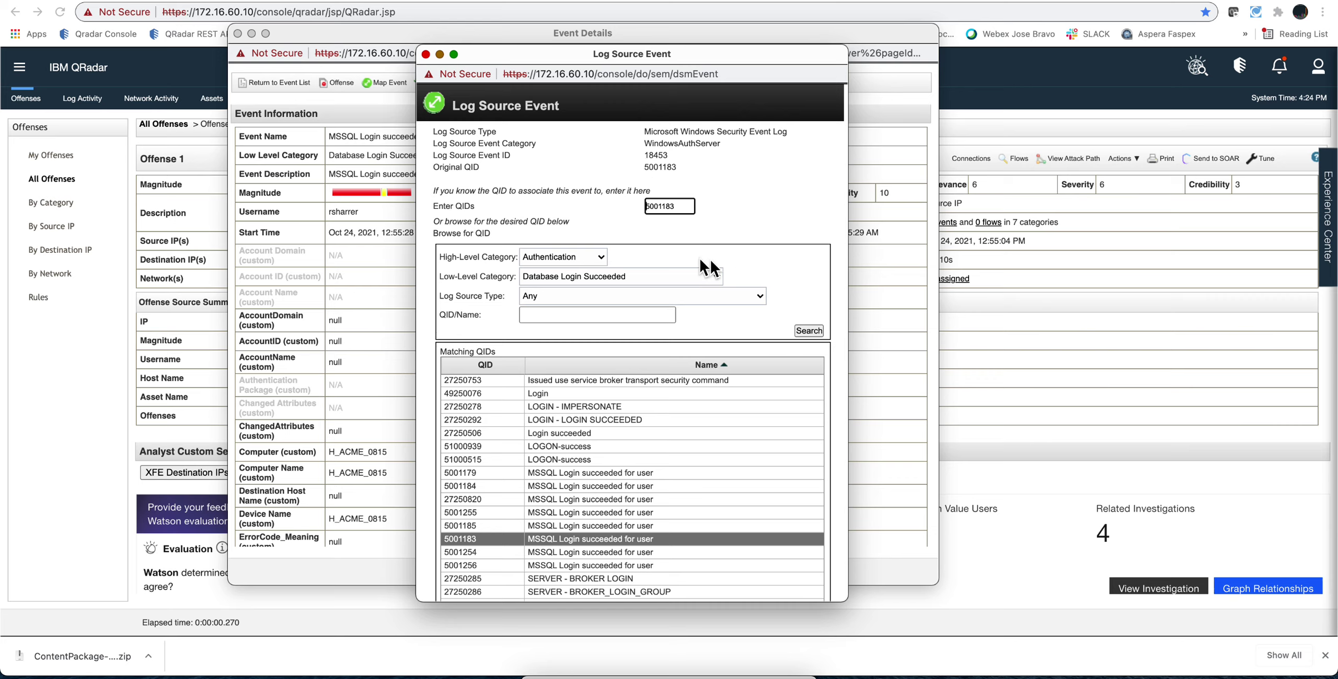
Step: Review the low-level category choices for the event mapping, keep Database Login Succeeded, and close the Log Source Event window
left_click(714, 276)
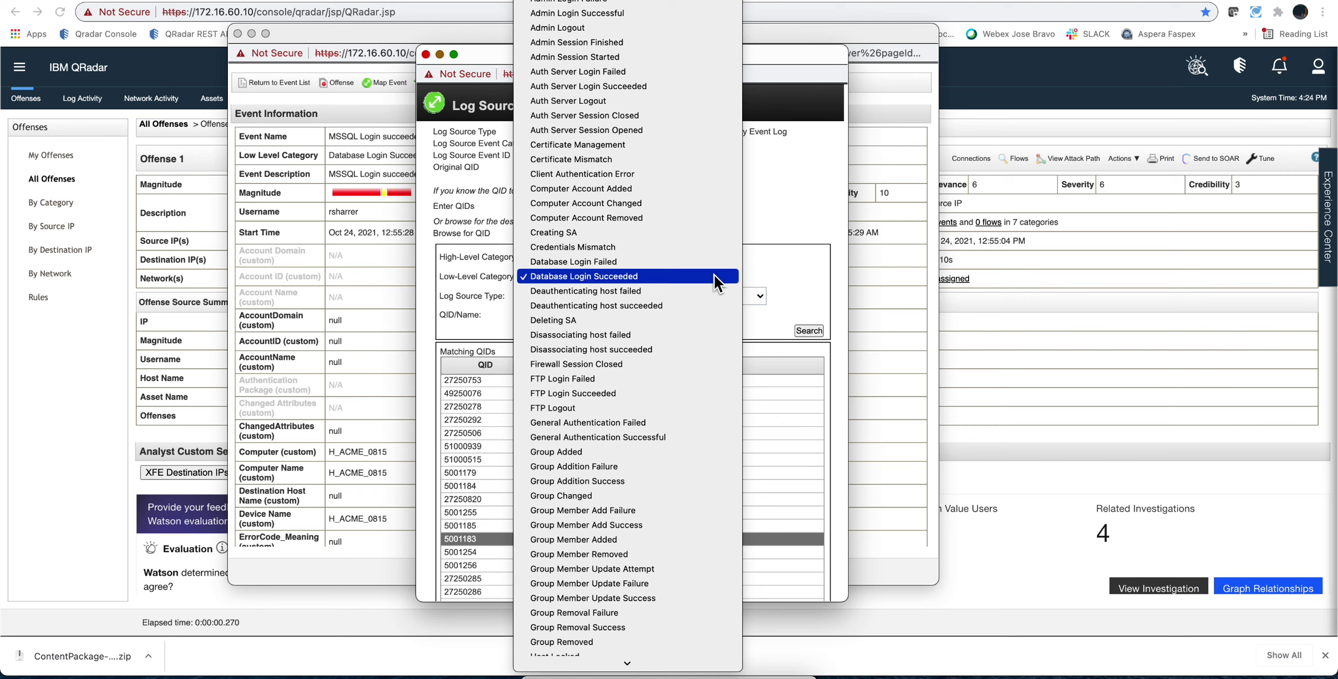
left_click(714, 276)
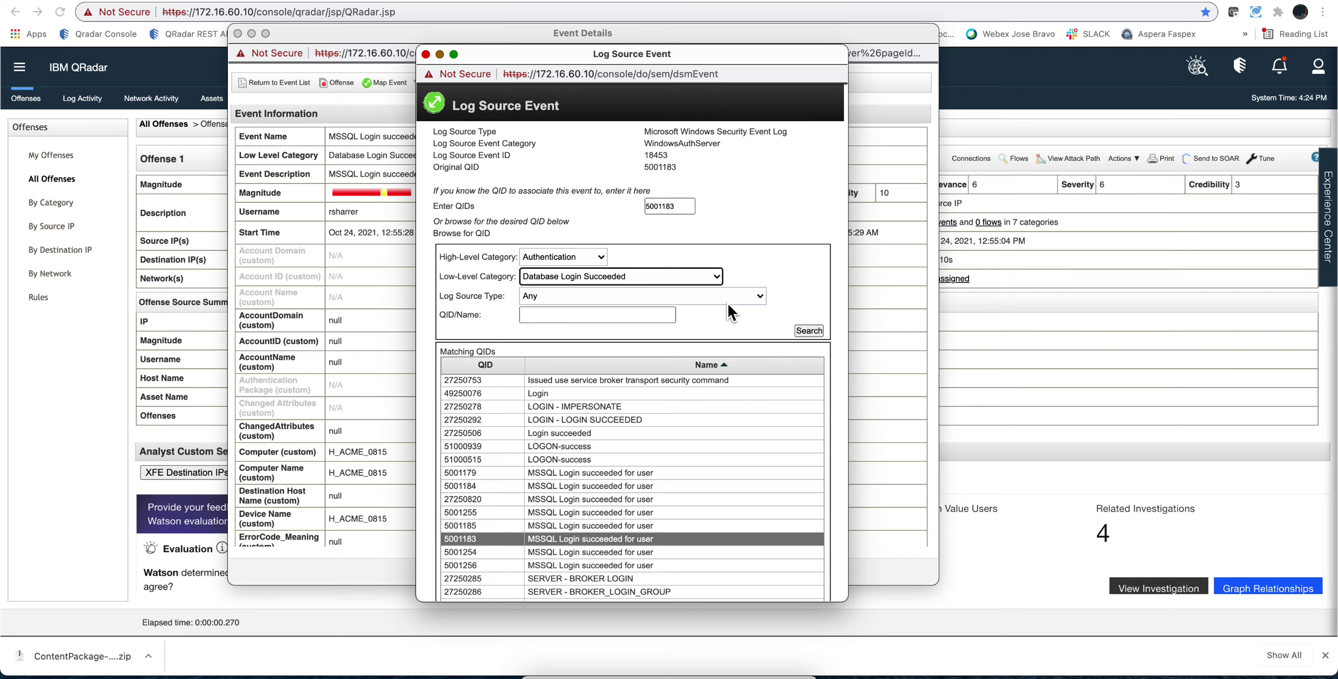
key("super+w")
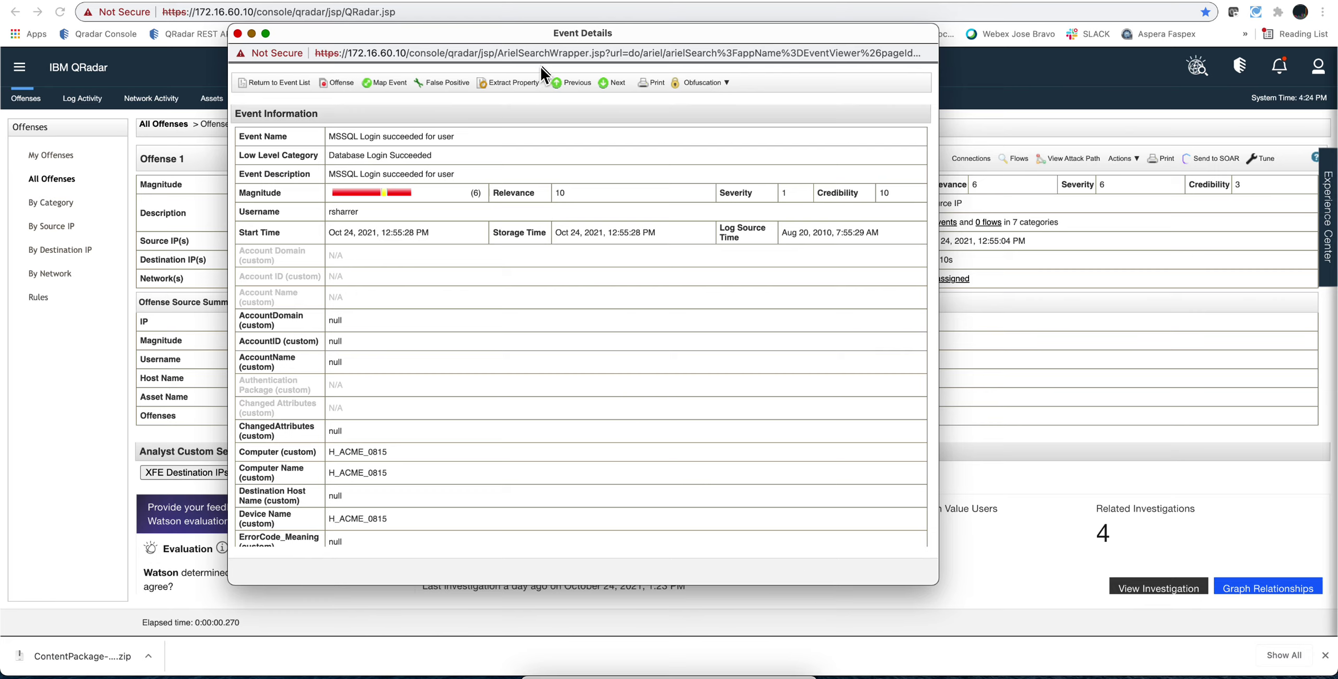
Step: Examine the custom property definition form for extracting a property from this event, including its extraction methods, and close it
left_click(524, 82)
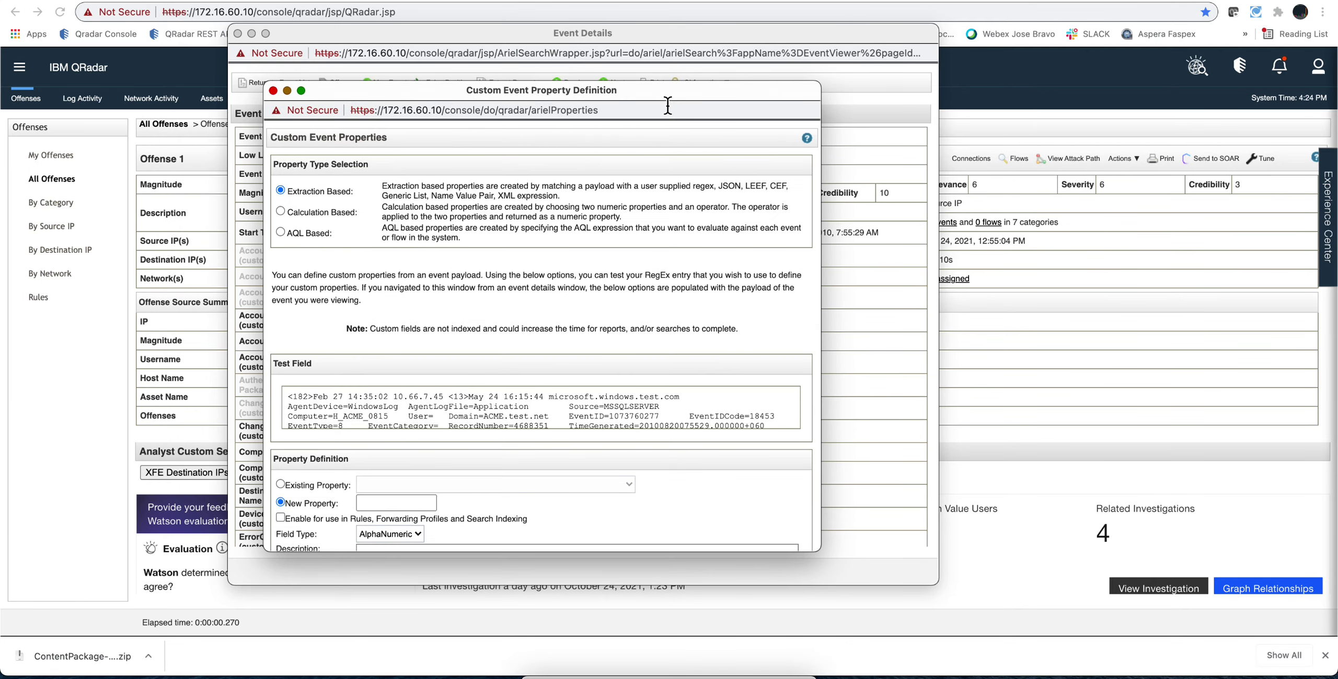
scroll(583, 299, "down", 5)
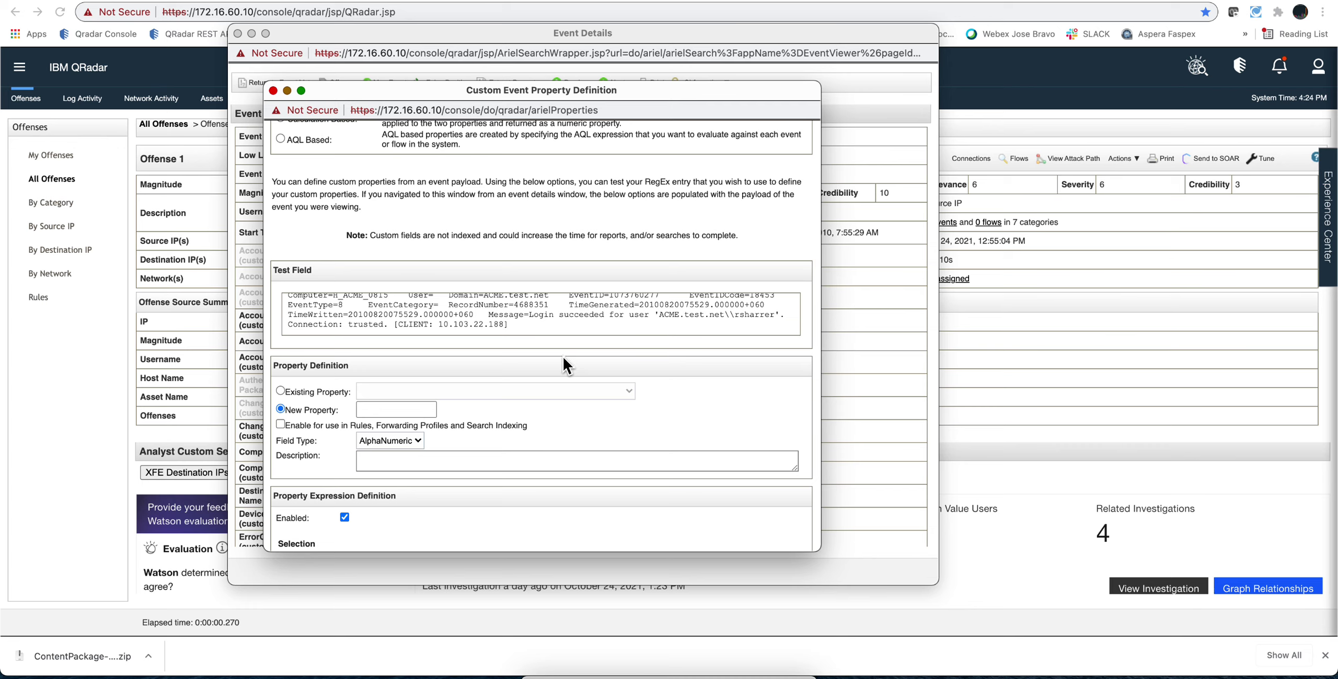
scroll(556, 384, "down", 5)
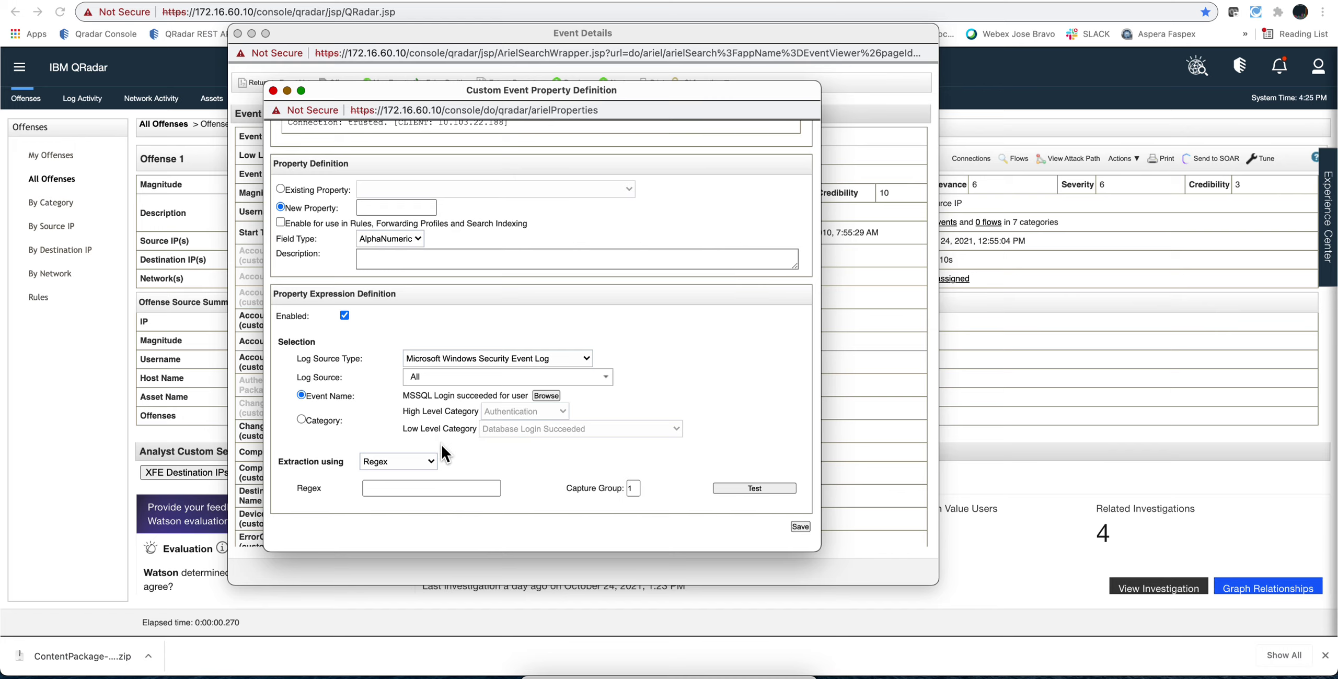
left_click(430, 461)
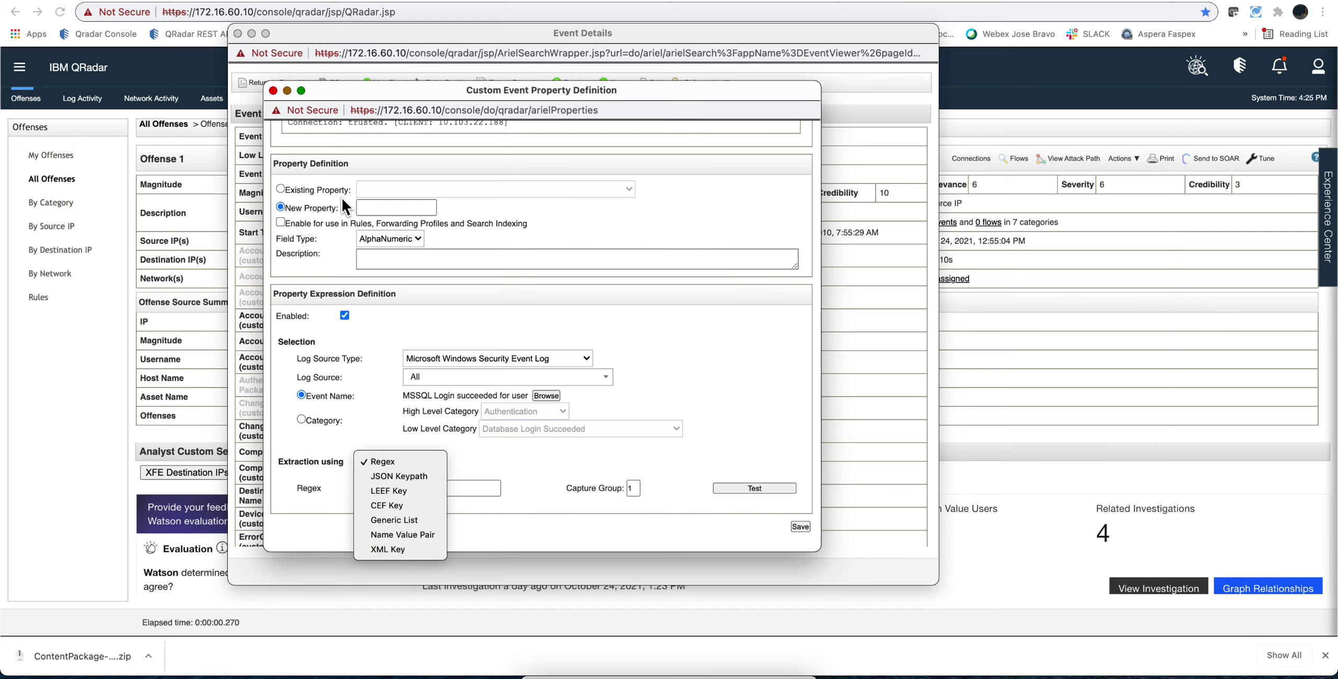
left_click(272, 90)
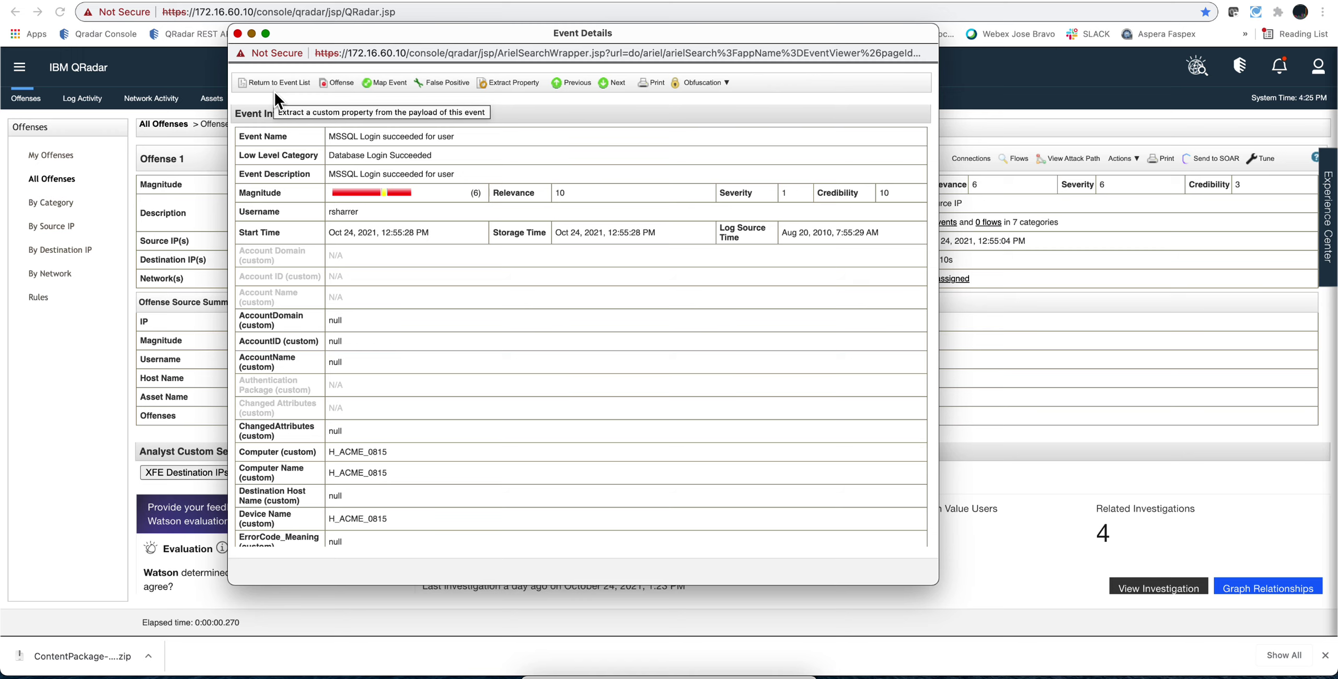
Step: Return to the event list and try to view the "MSSQL Login succeeded for user" event in the DSM Editor
left_click(274, 88)
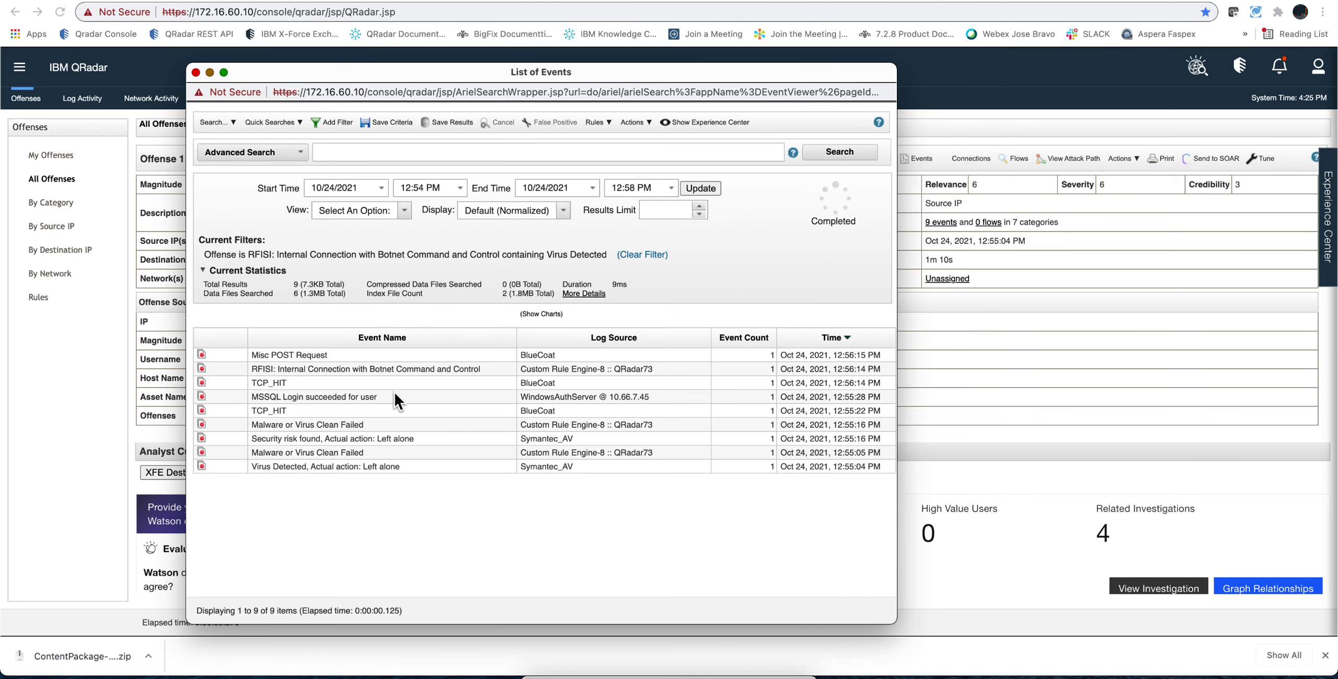
left_click(447, 397)
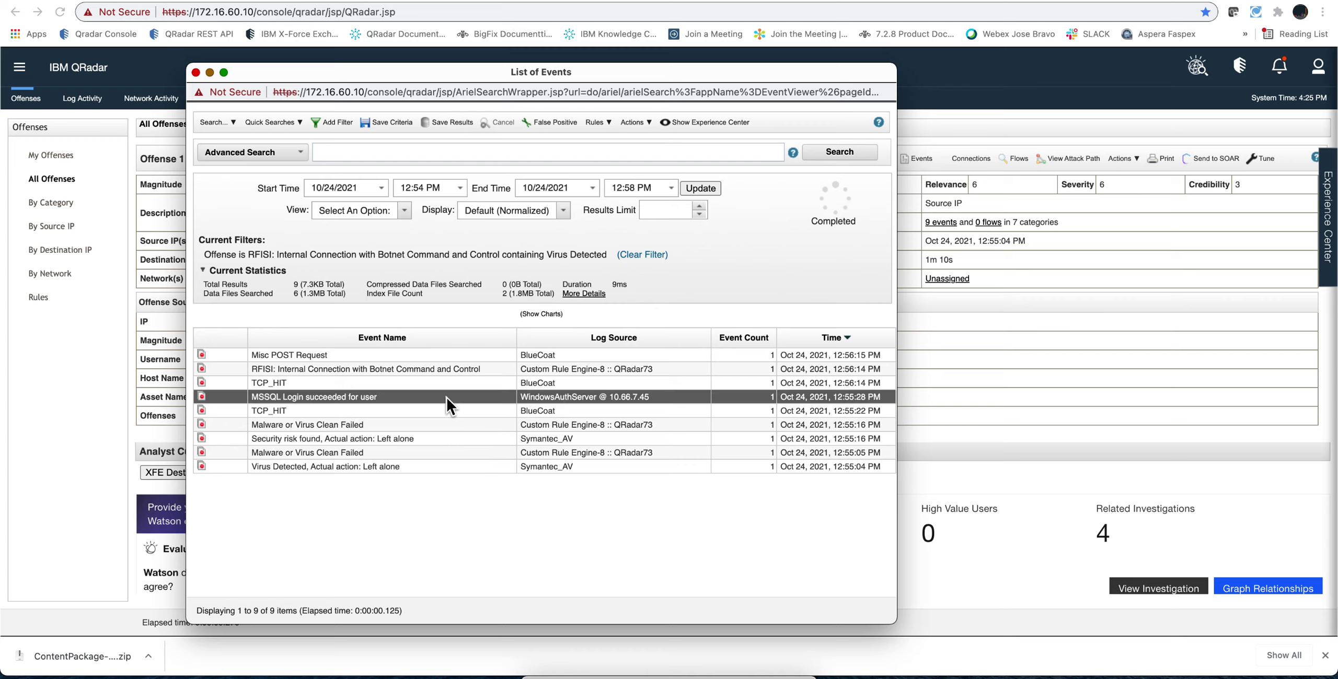
right_click(447, 397)
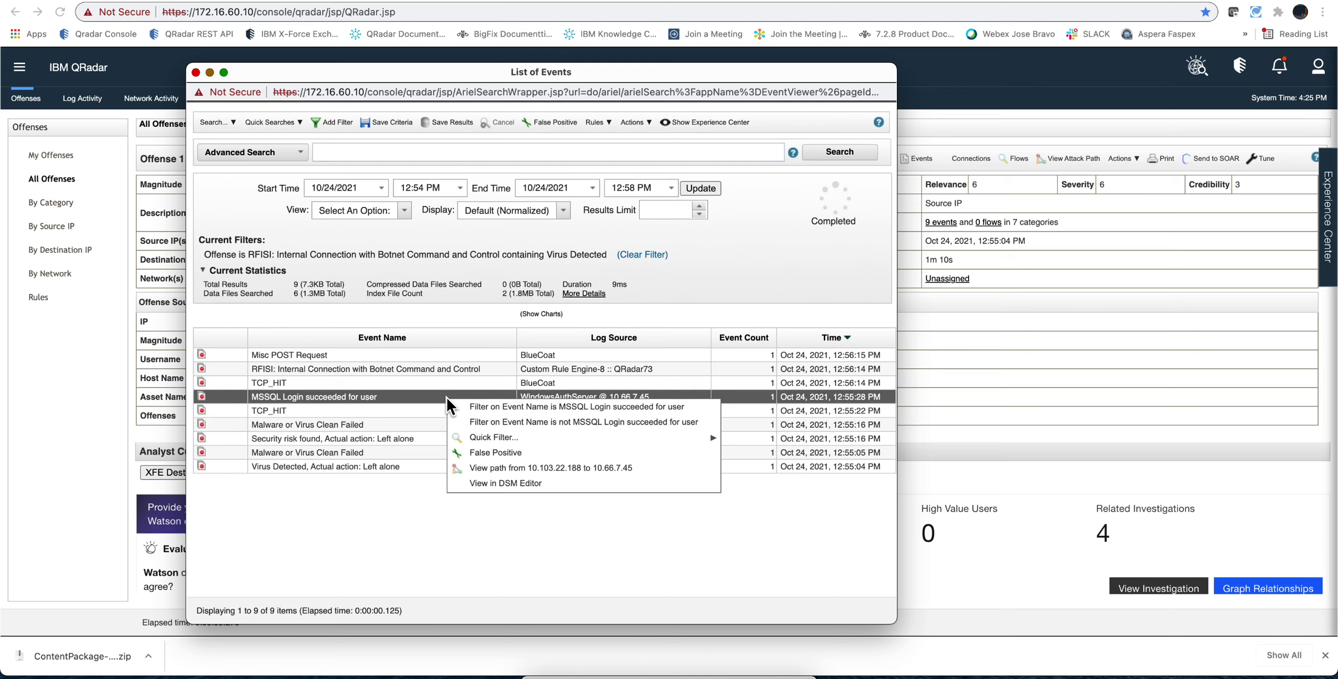
left_click(512, 484)
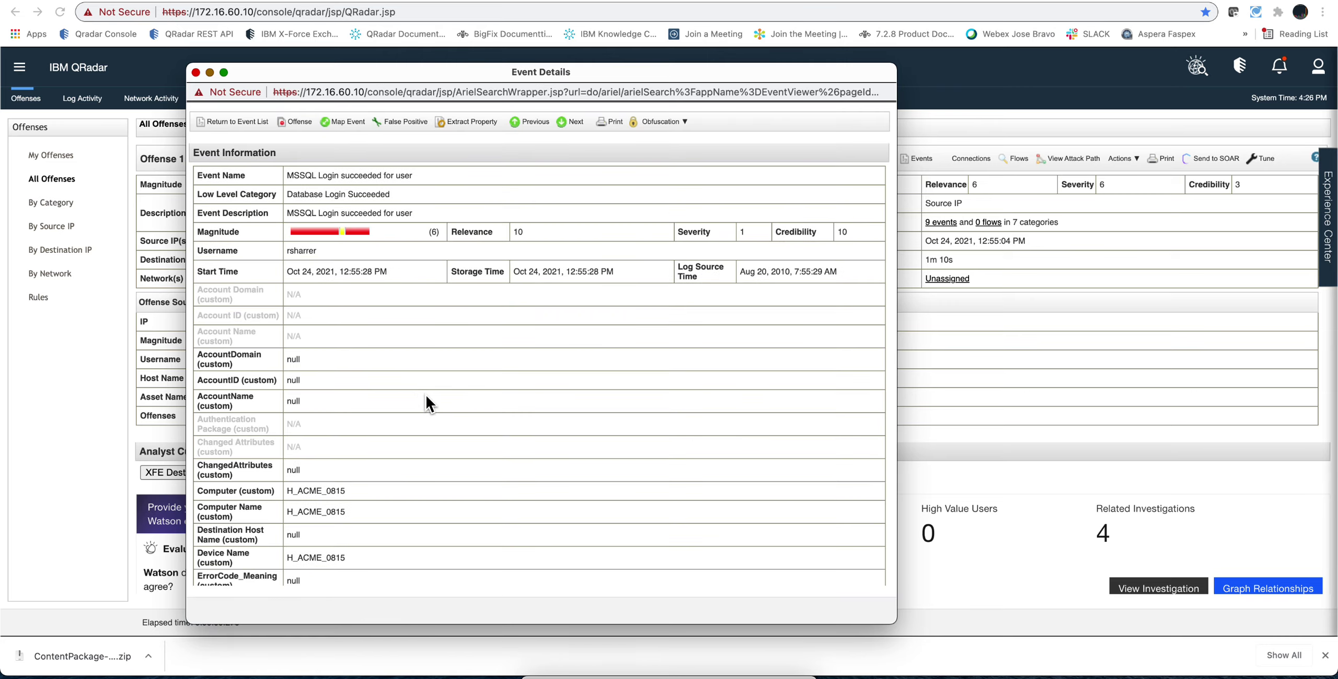
Step: Highlight the full raw UTF payload in the MSSQL login event's details and close the event window
scroll(425, 396, "down", 10)
scroll(425, 395, "down", 10)
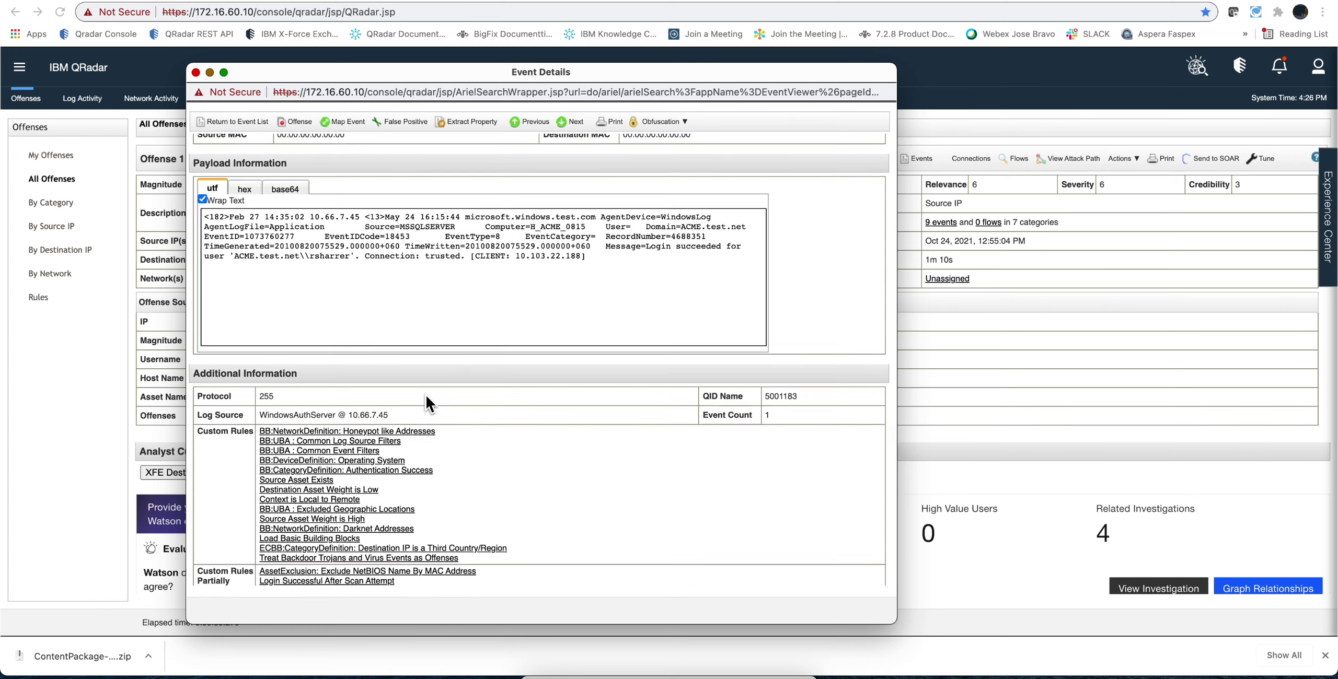
scroll(497, 355, "up", 1)
left_click_drag(606, 291, 206, 252)
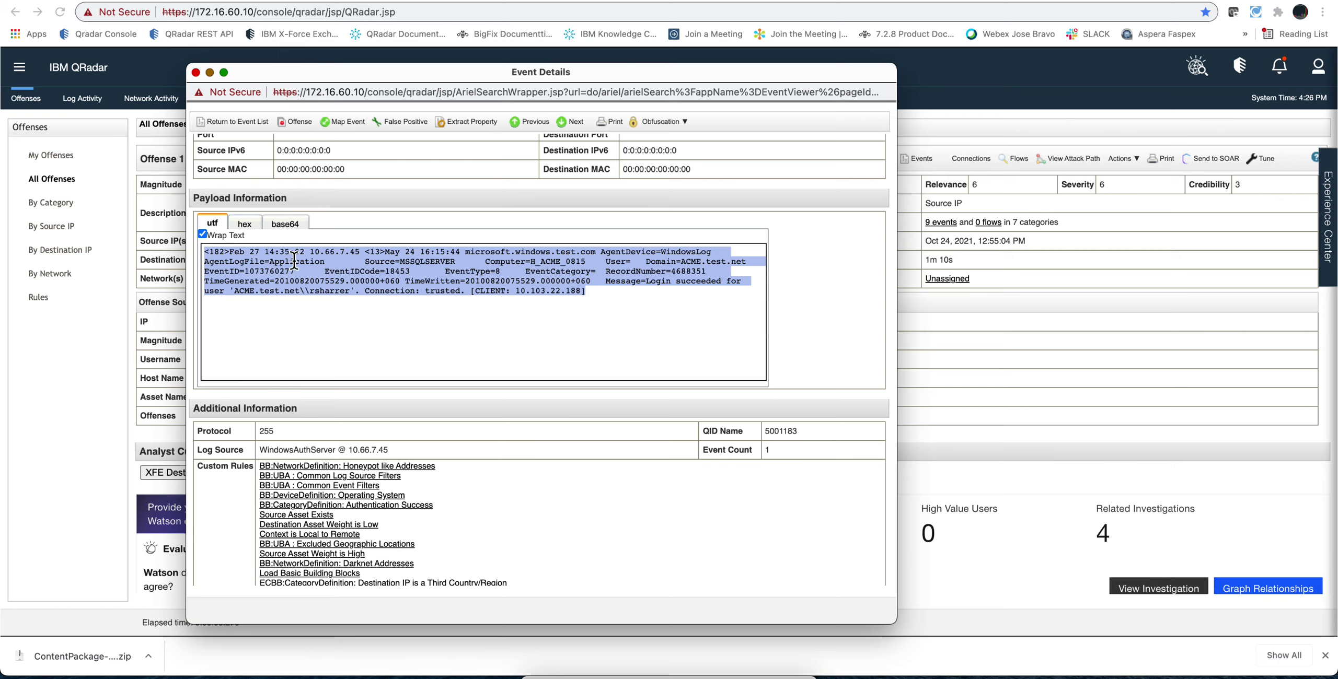
left_click(196, 72)
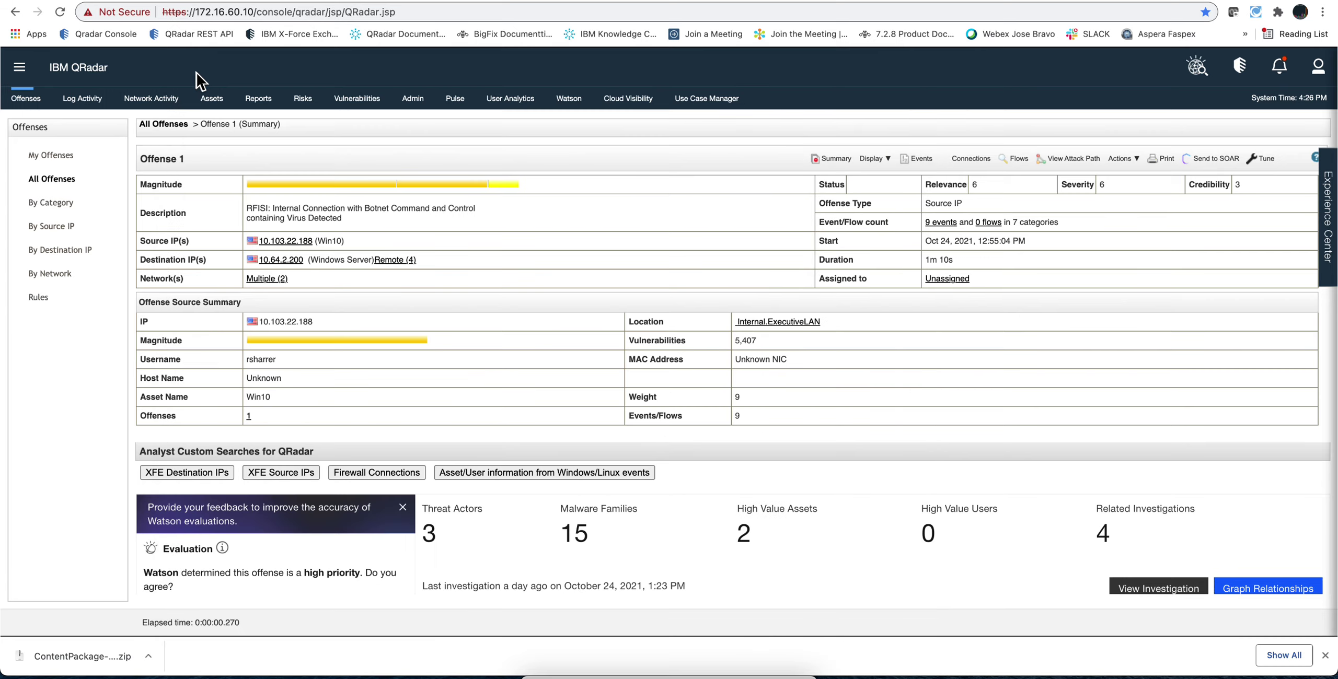
Step: Reopen the events of Offense 1 and view the "MSSQL Login succeeded for user" event in the DSM Editor
left_click(931, 224)
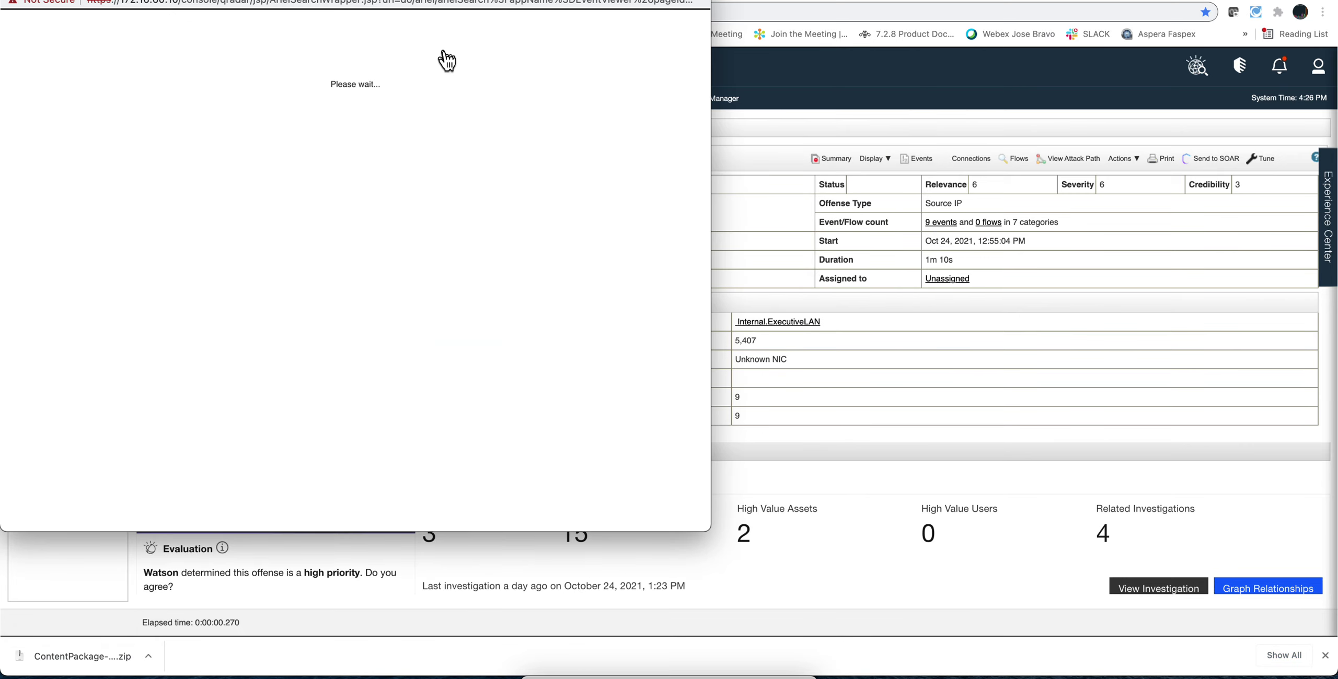
left_click_drag(442, 0, 669, 55)
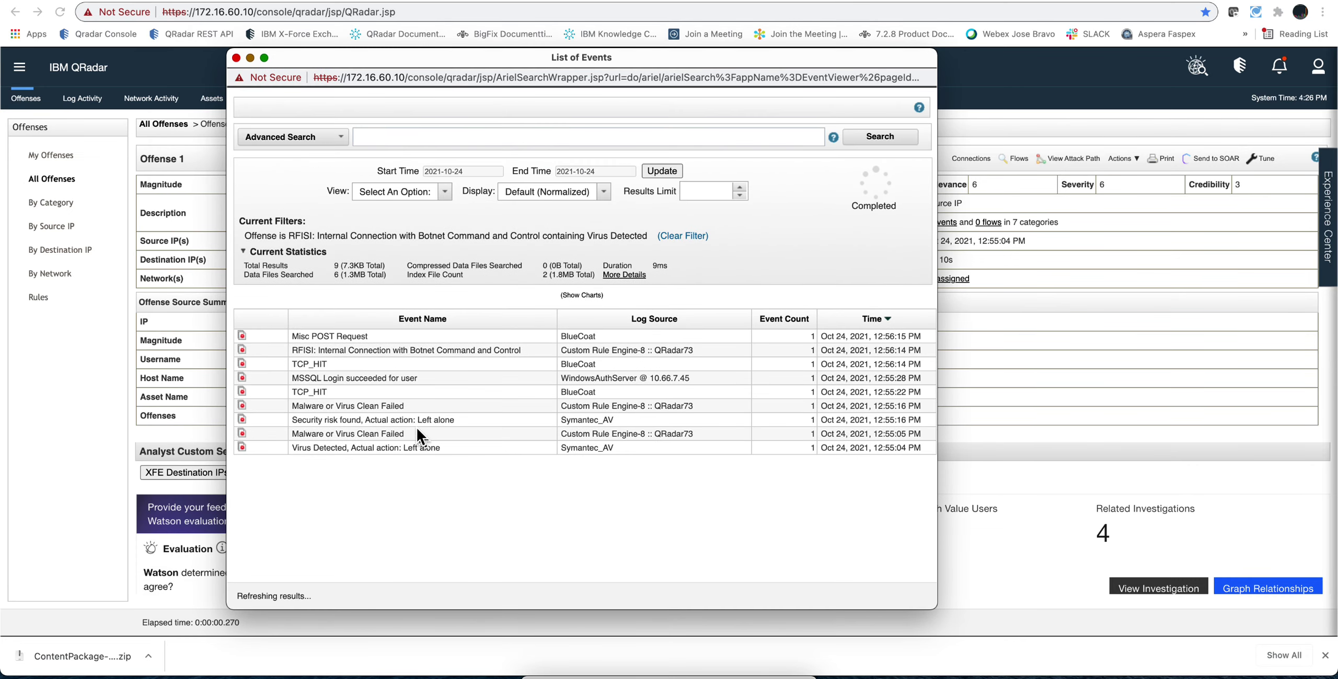
left_click(399, 383)
right_click(399, 383)
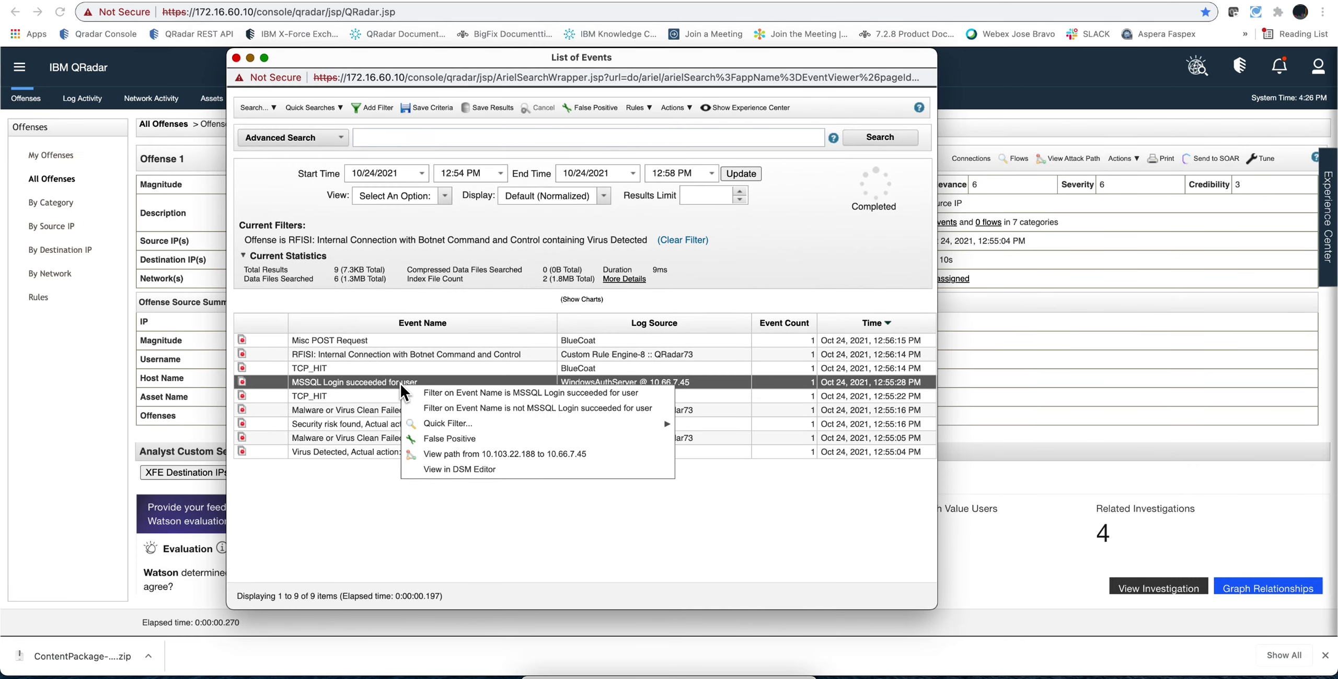
left_click(442, 470)
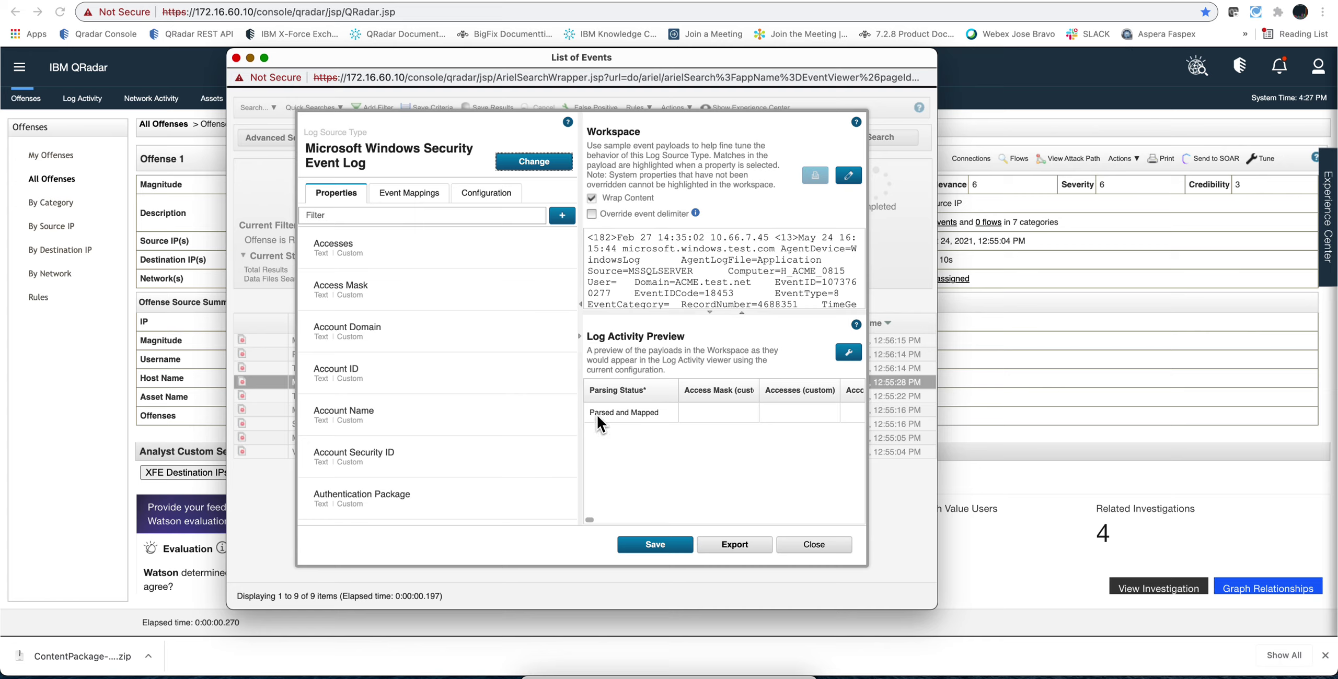
Step: Examine the parsing status and the log source type's property list, including the regex expressions and selectivity configured for Authentication Package
mouse_move(644, 413)
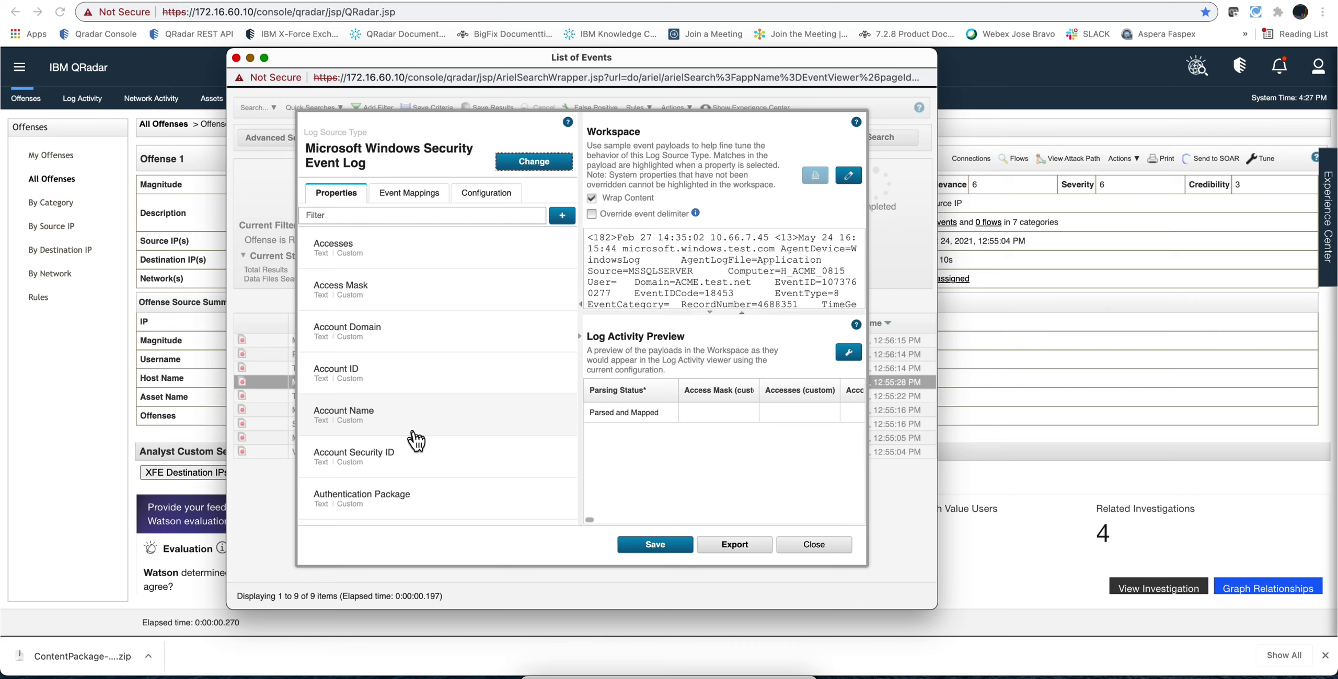
scroll(417, 441, "down", 2)
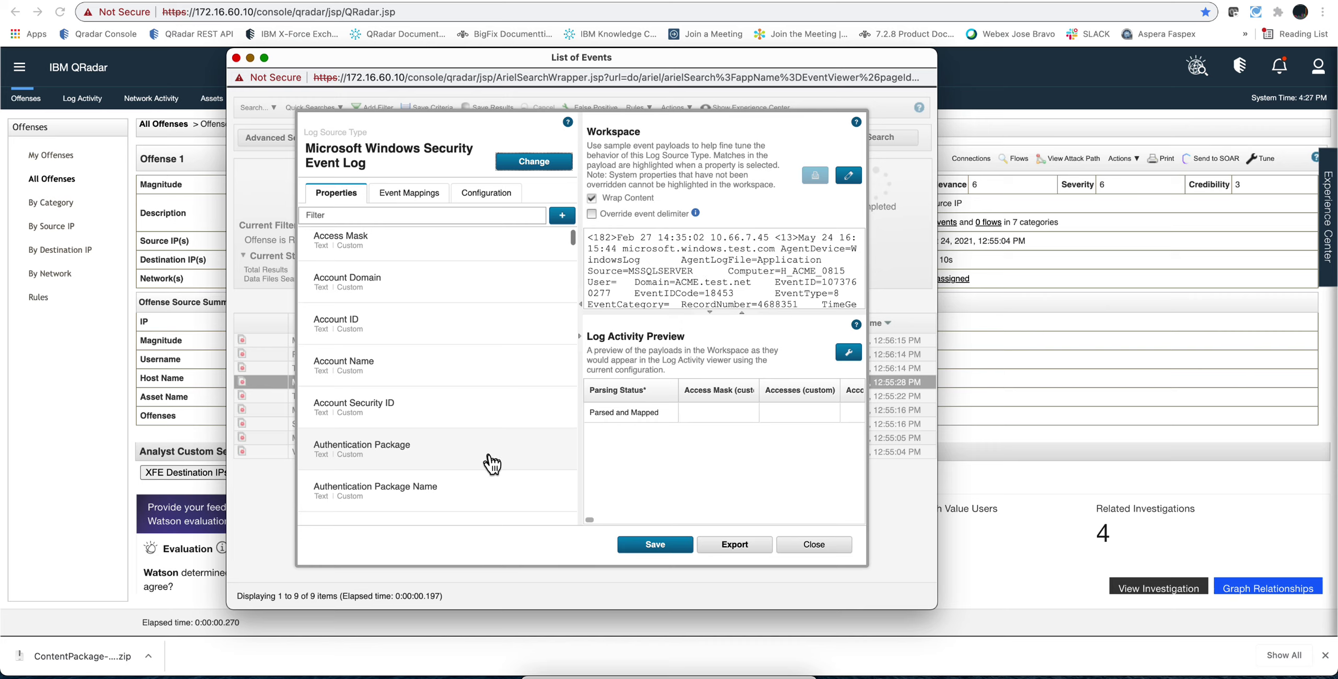
scroll(491, 463, "up", 1)
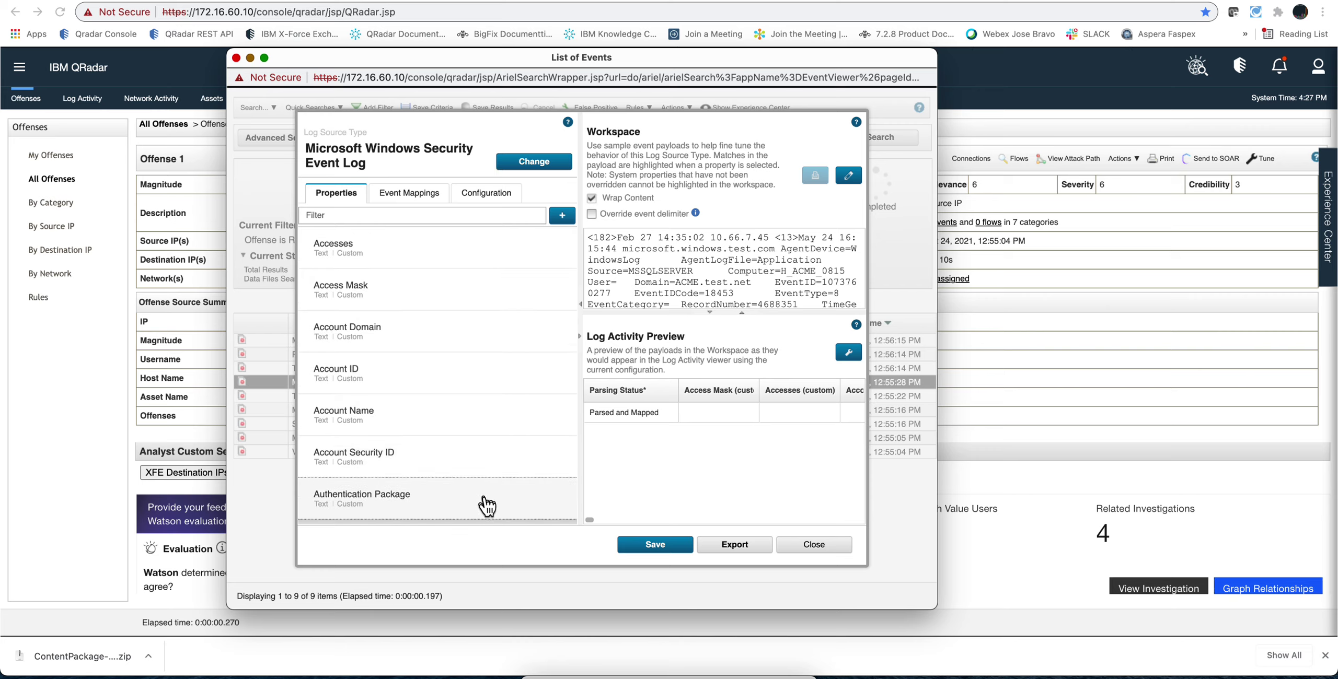
scroll(486, 505, "down", 1)
scroll(486, 504, "down", 4)
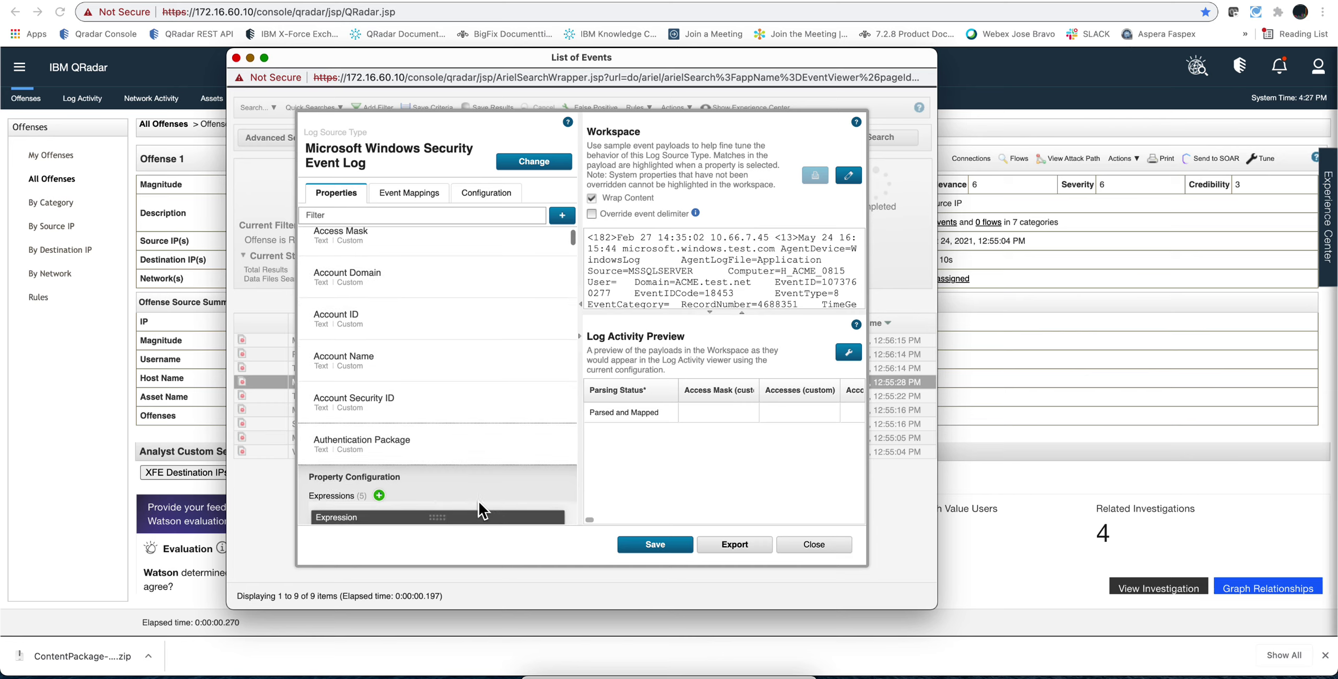
scroll(478, 501, "down", 3)
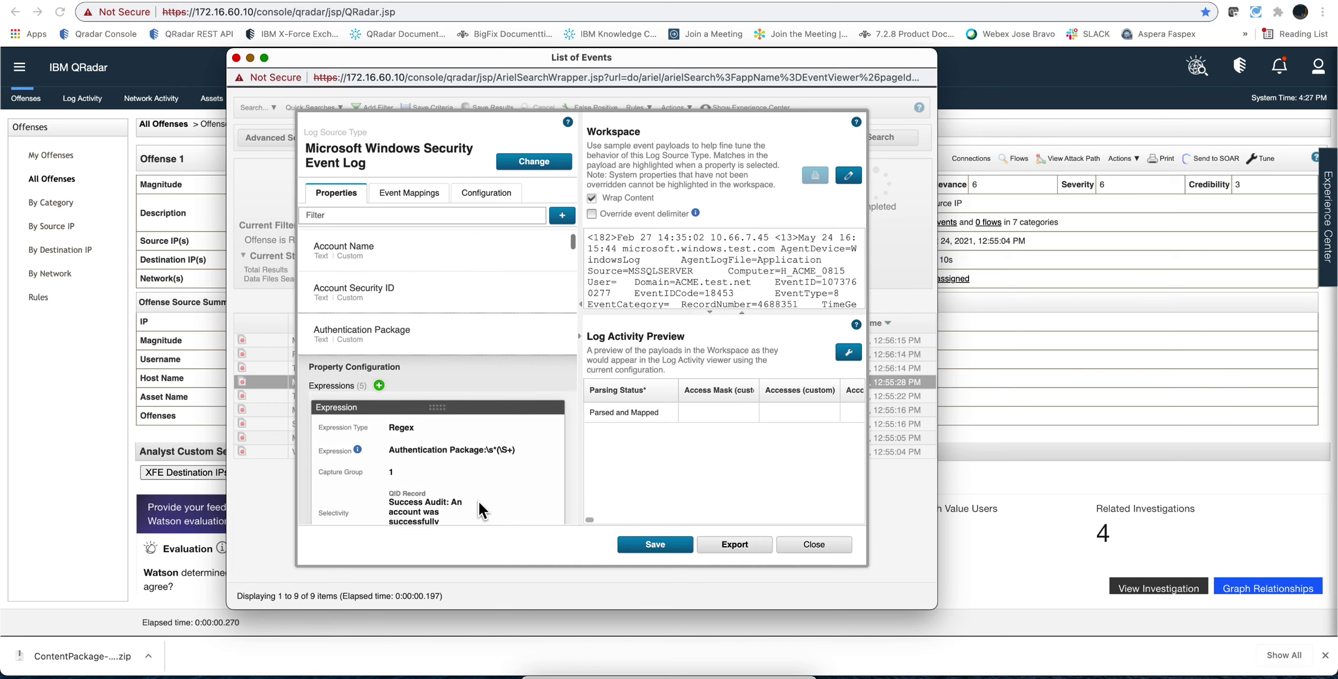
scroll(478, 501, "down", 1)
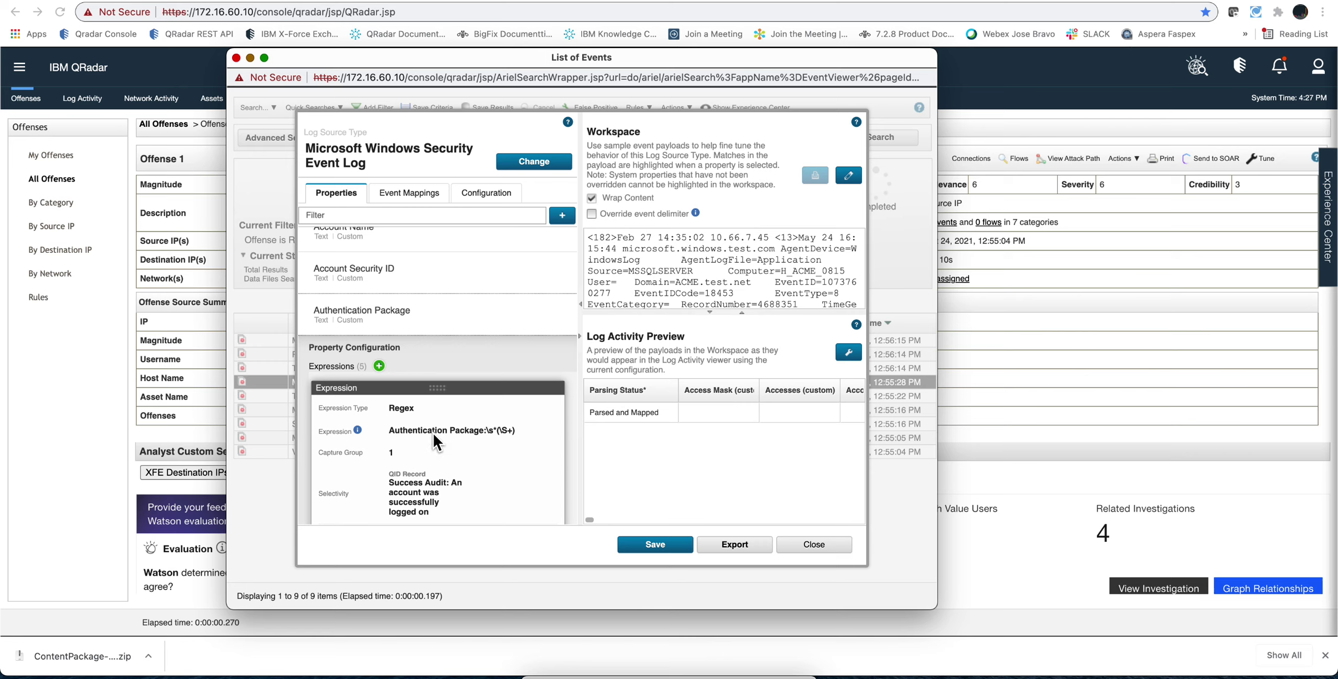
scroll(433, 435, "down", 3)
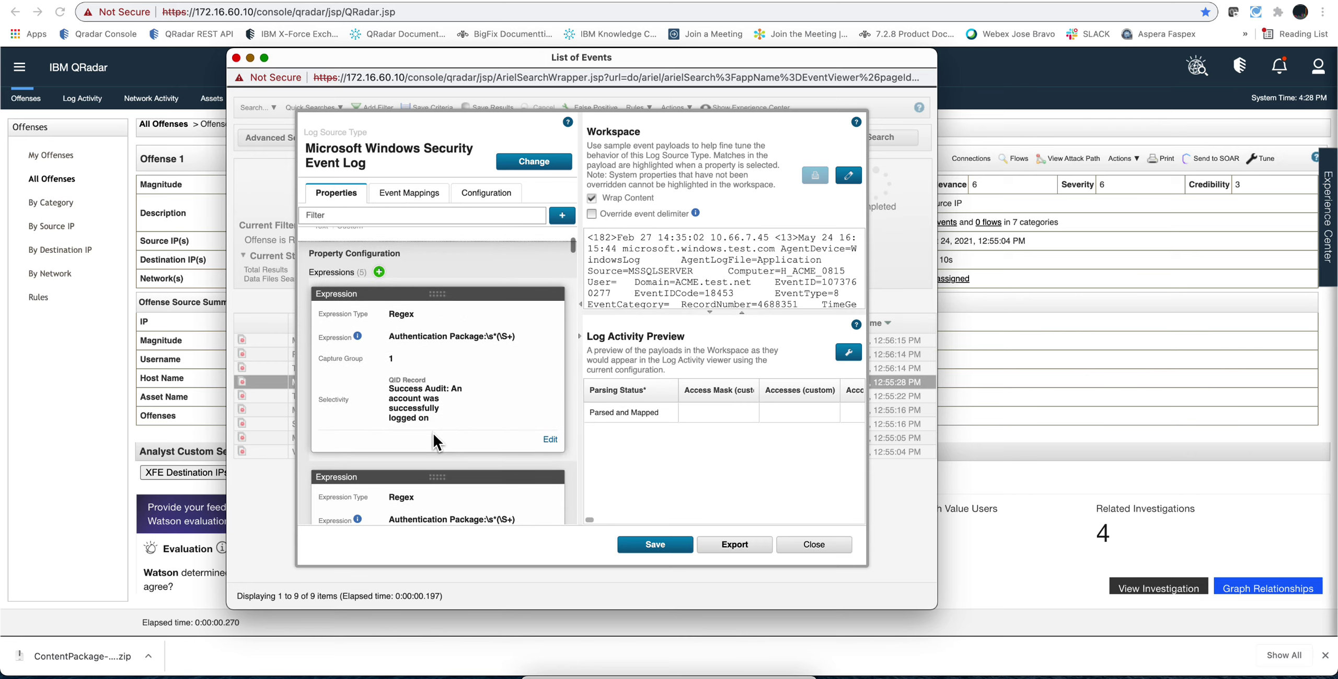
scroll(433, 433, "down", 5)
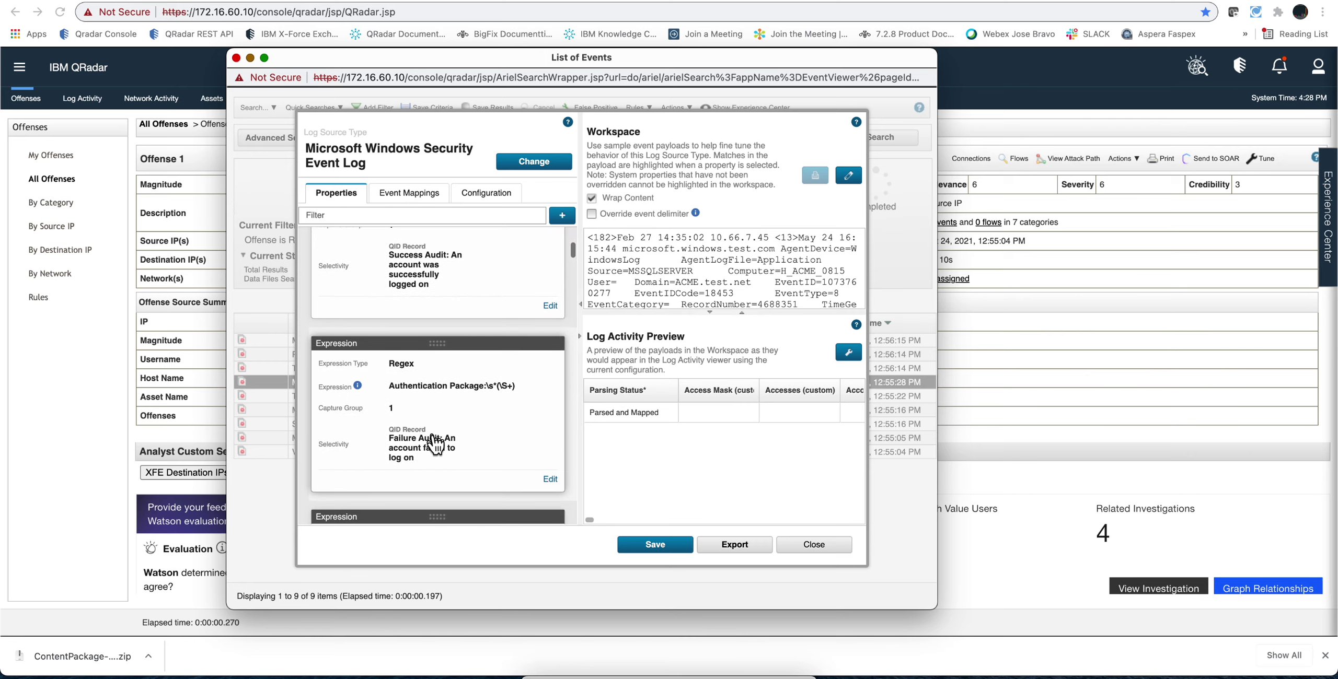
scroll(434, 445, "down", 7)
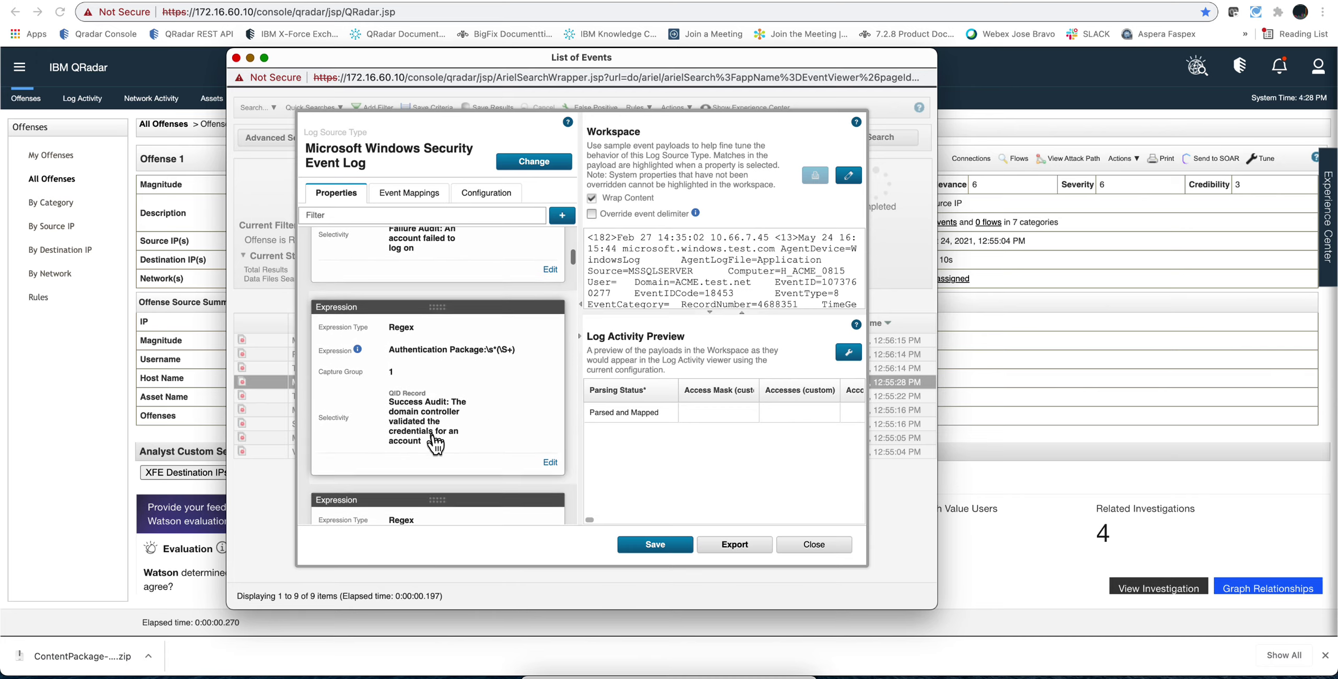
scroll(434, 444, "up", 8)
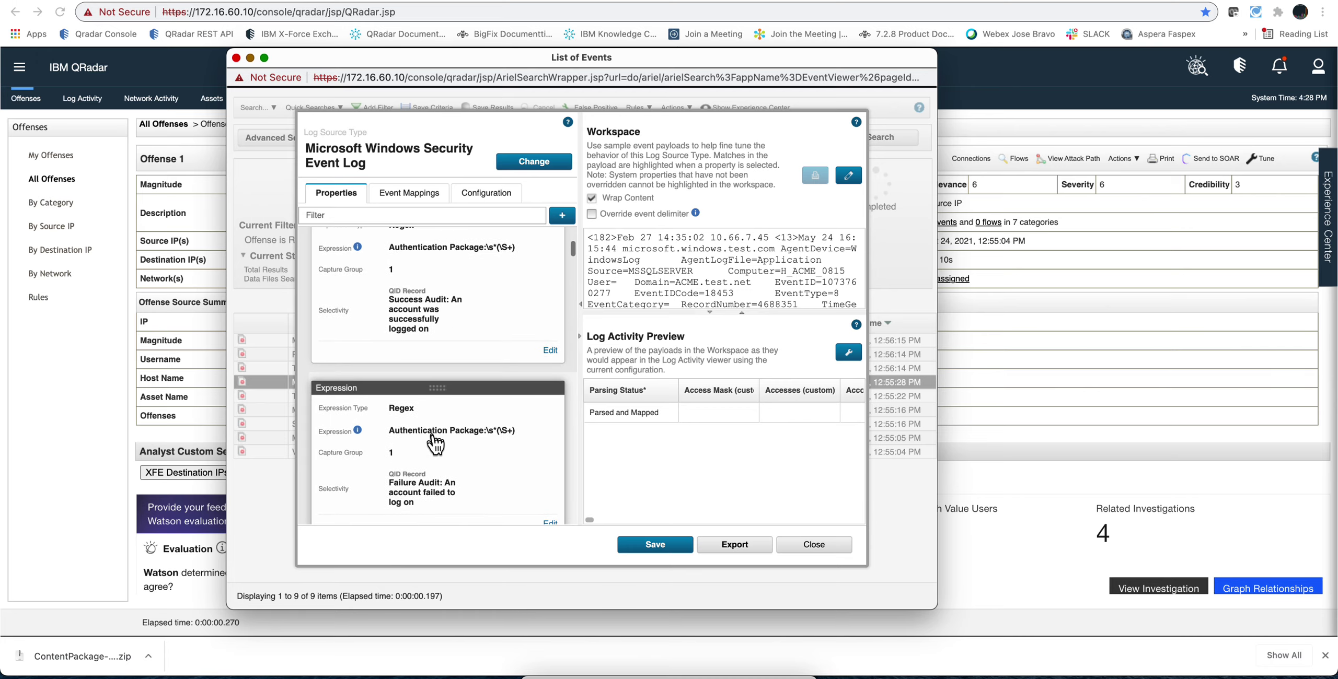
scroll(433, 443, "up", 10)
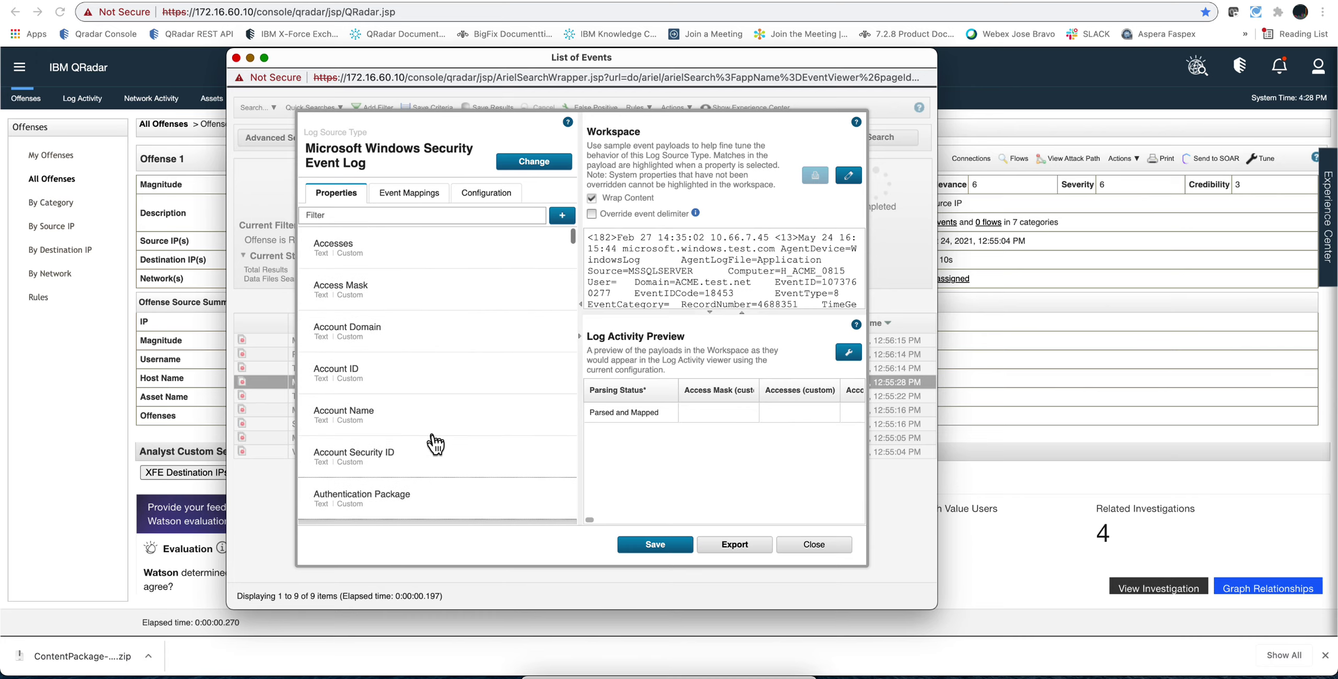
Step: Filter the event mappings by 18453 and show the QID record of the mapping with event category WindowsAuthServer
left_click(414, 198)
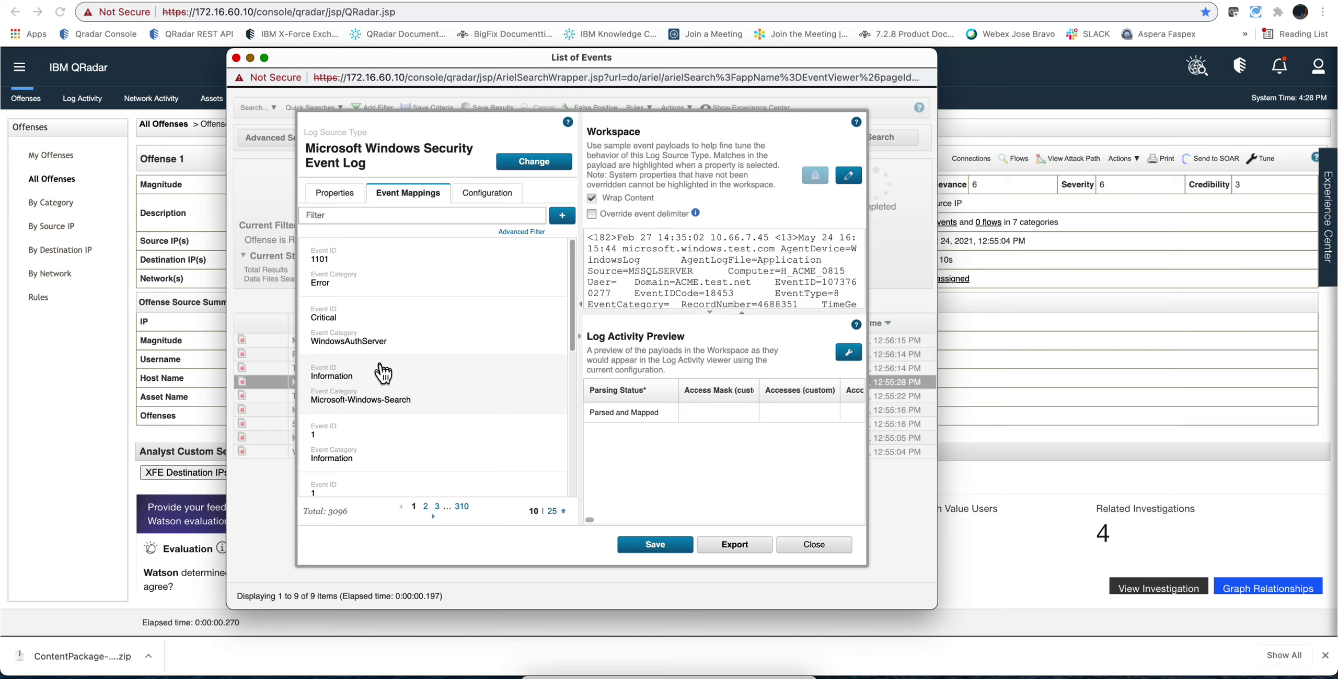
left_click(350, 213)
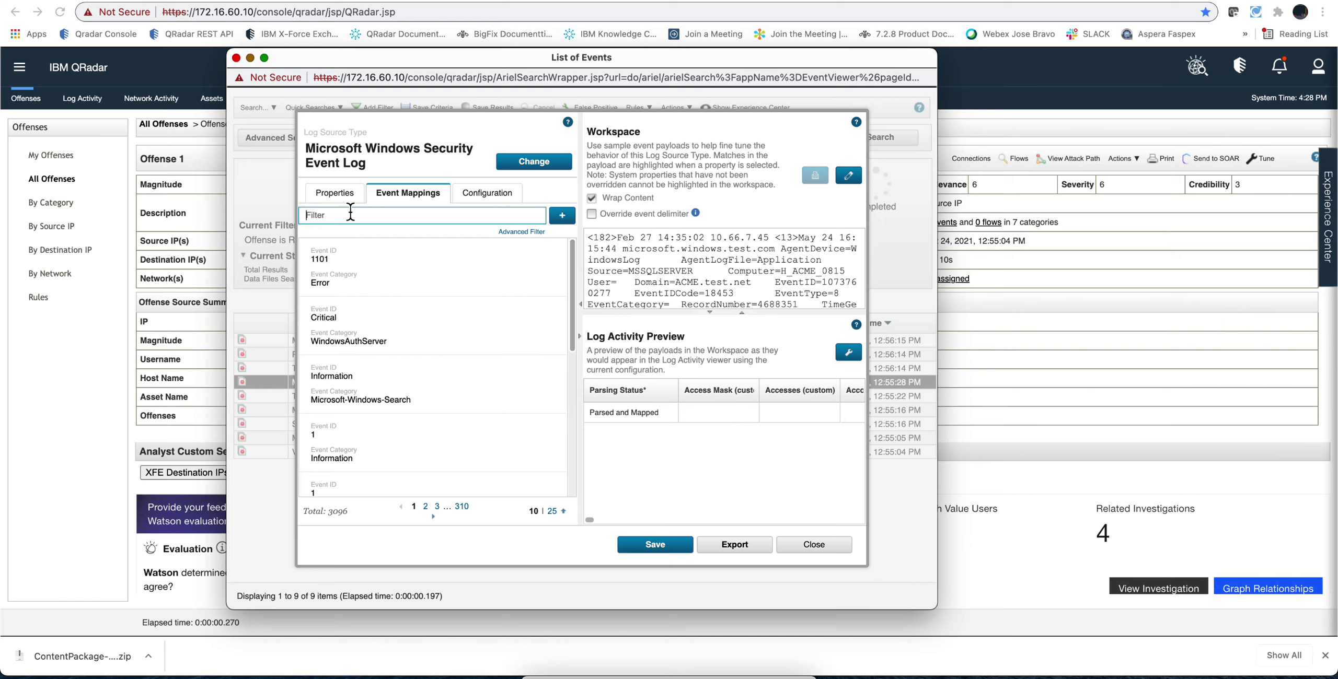
type("184")
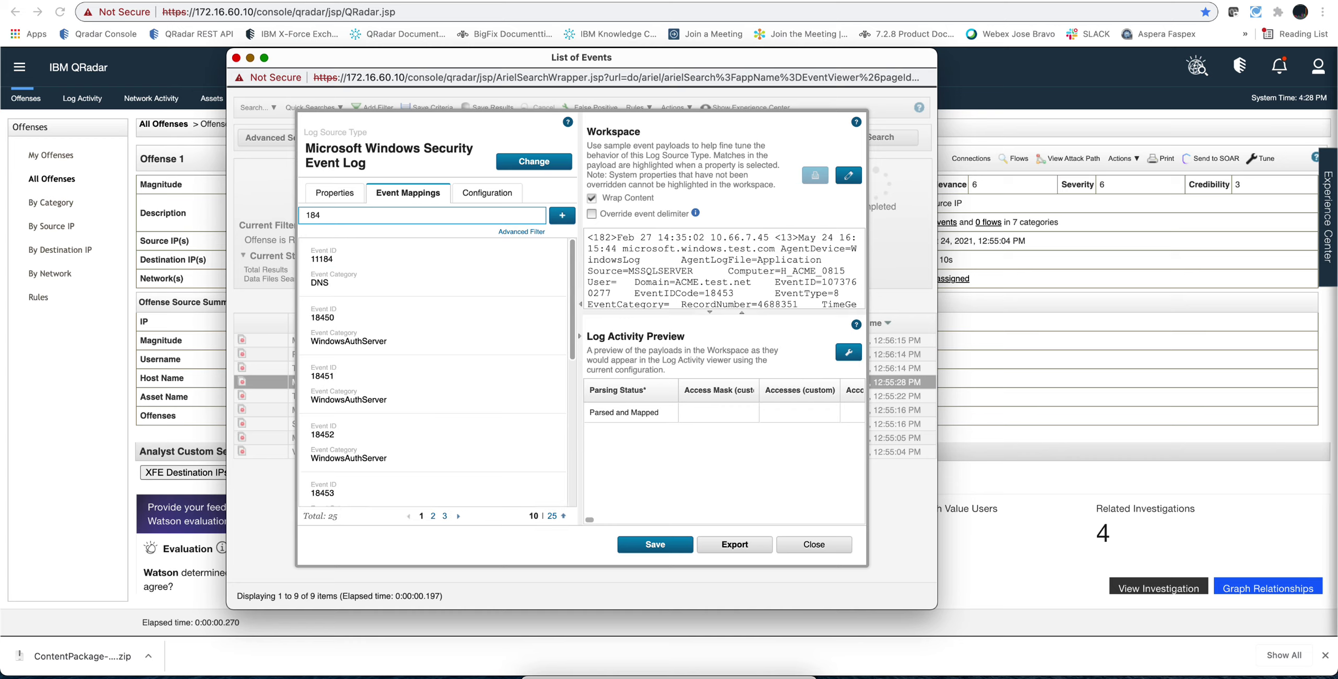
type("53")
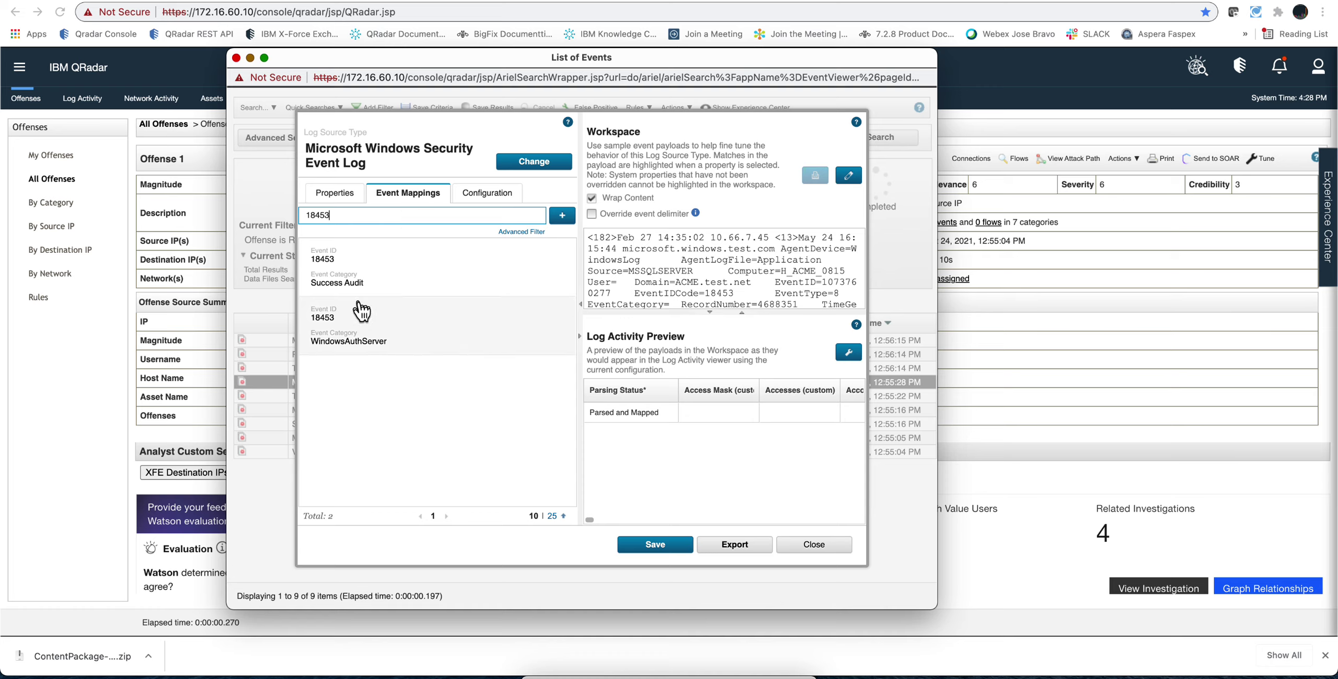
left_click(349, 342)
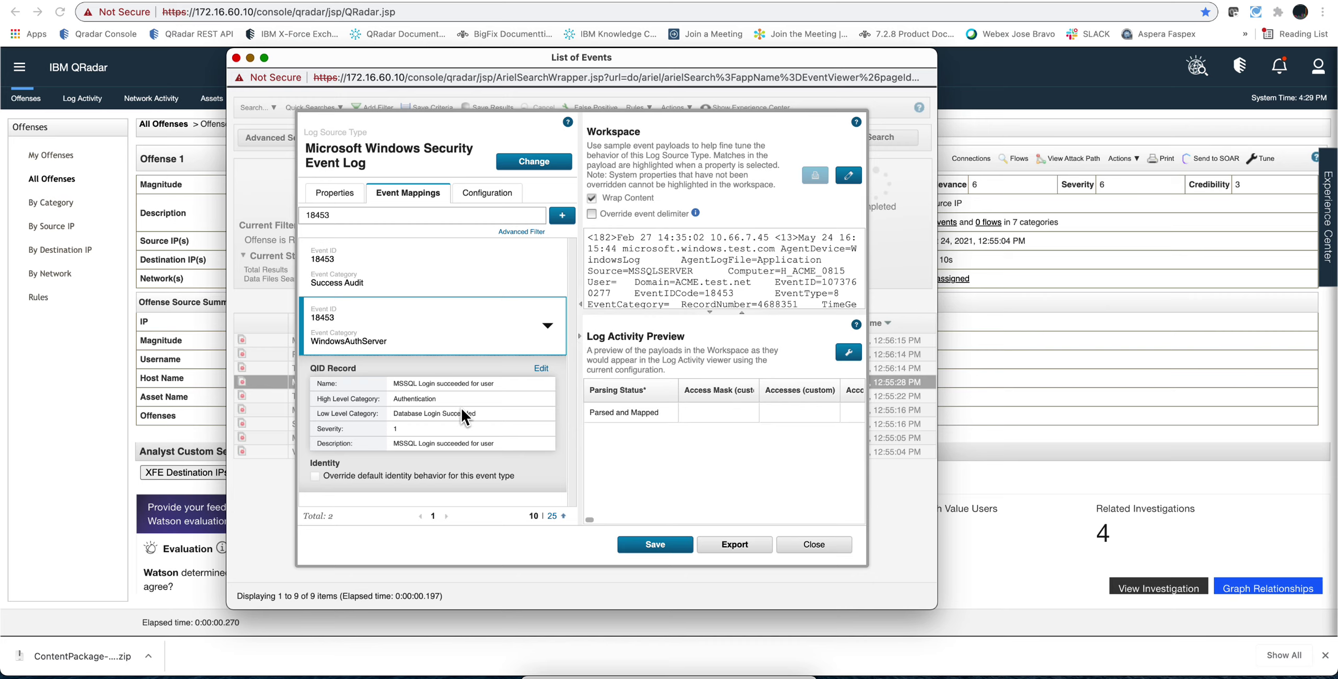
Step: Examine the log source type's property list from Accesses through the destination properties, comparing custom properties with the system ones
left_click(334, 195)
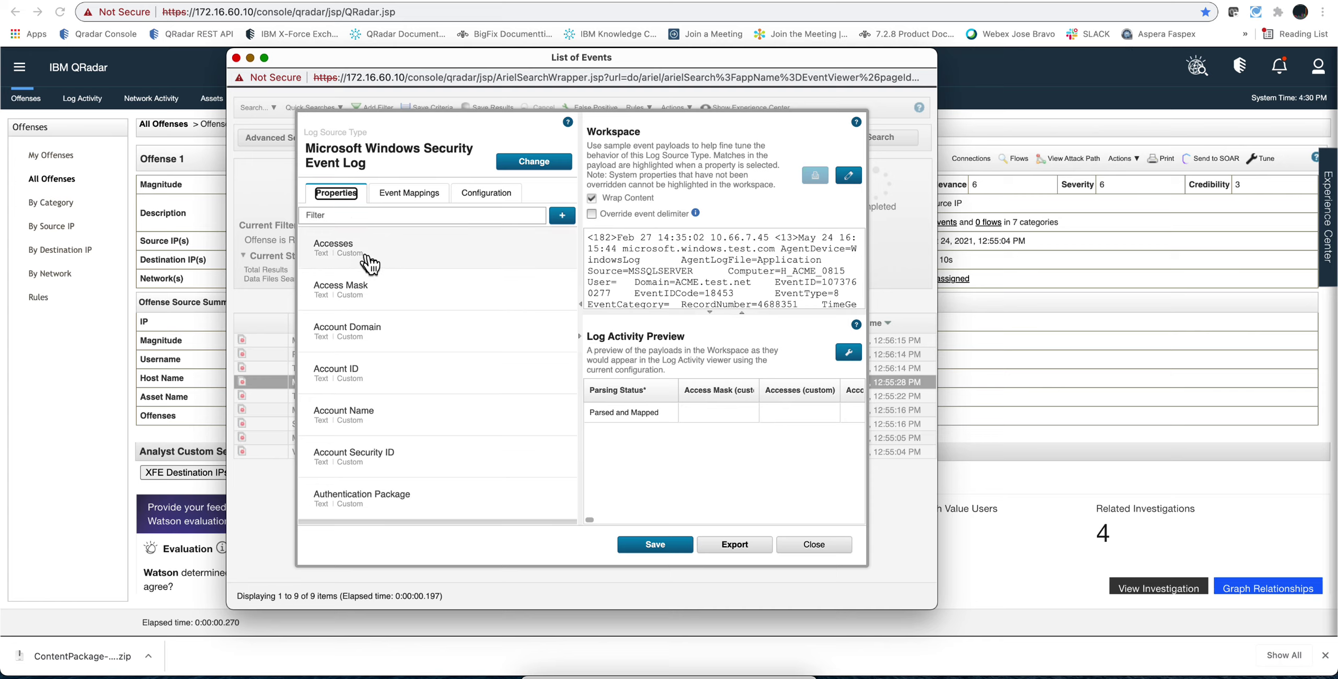
scroll(371, 298, "down", 5)
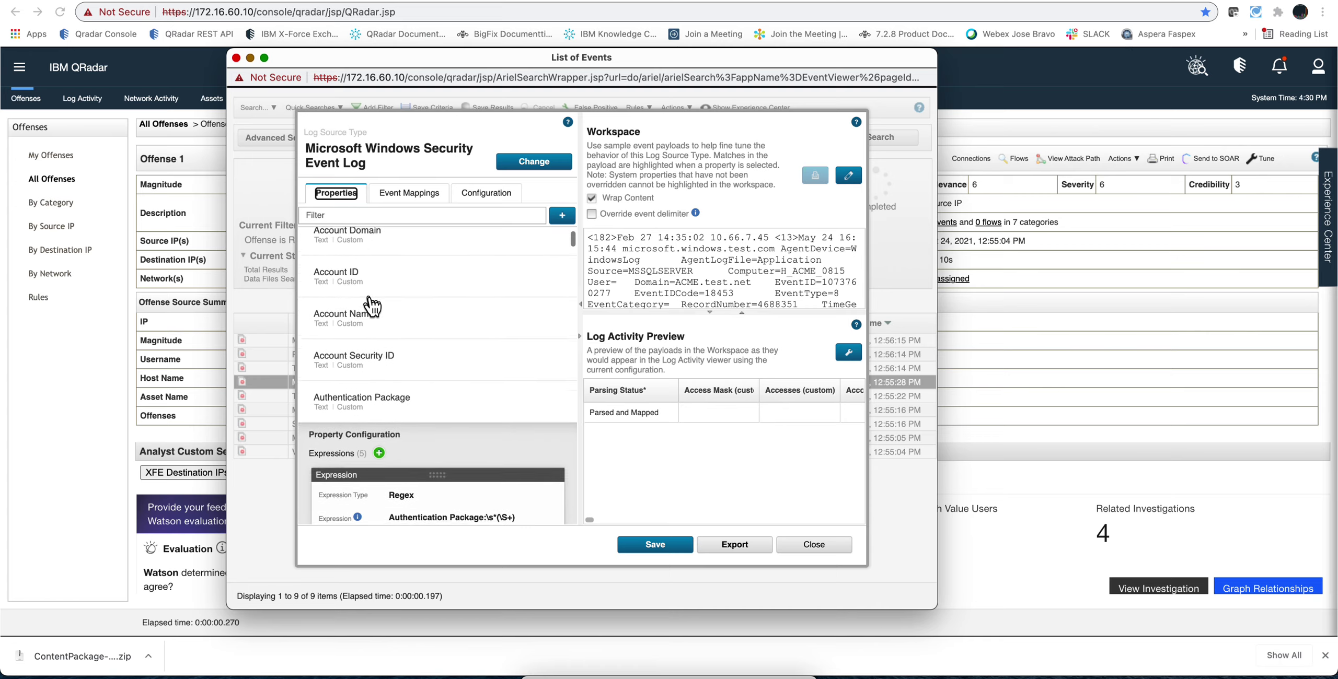
scroll(372, 305, "down", 6)
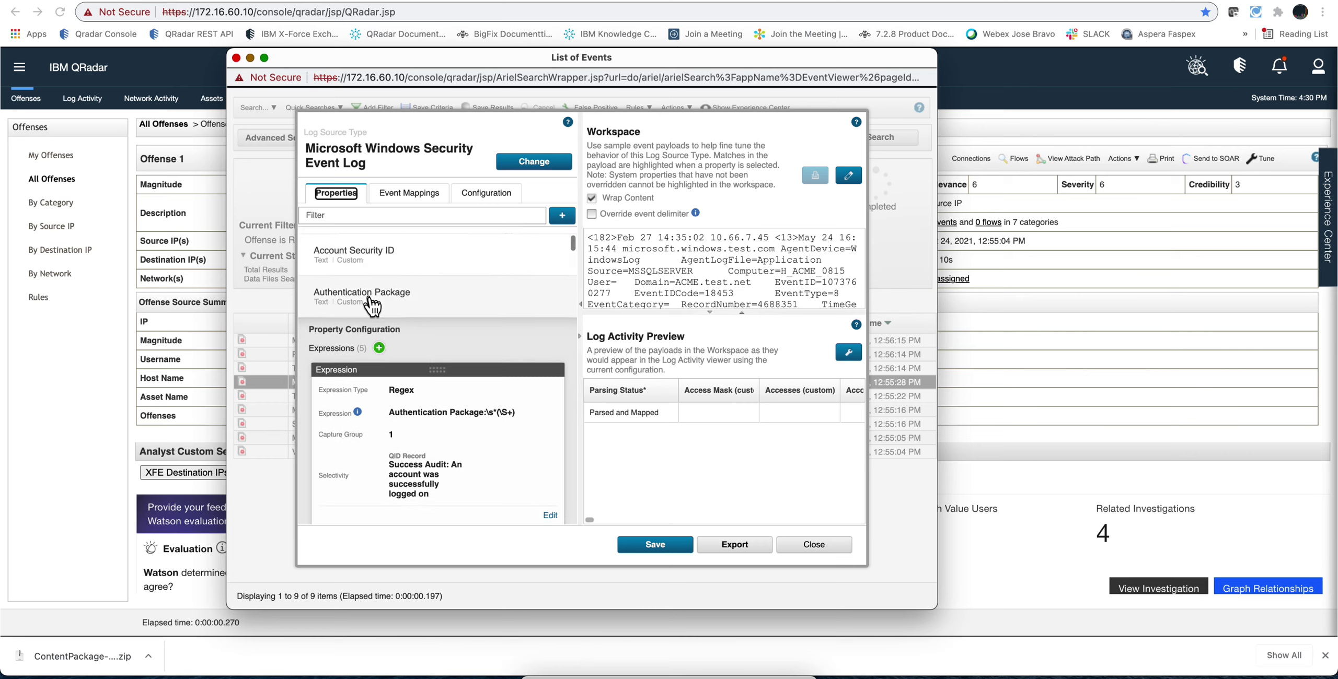
scroll(372, 306, "down", 15)
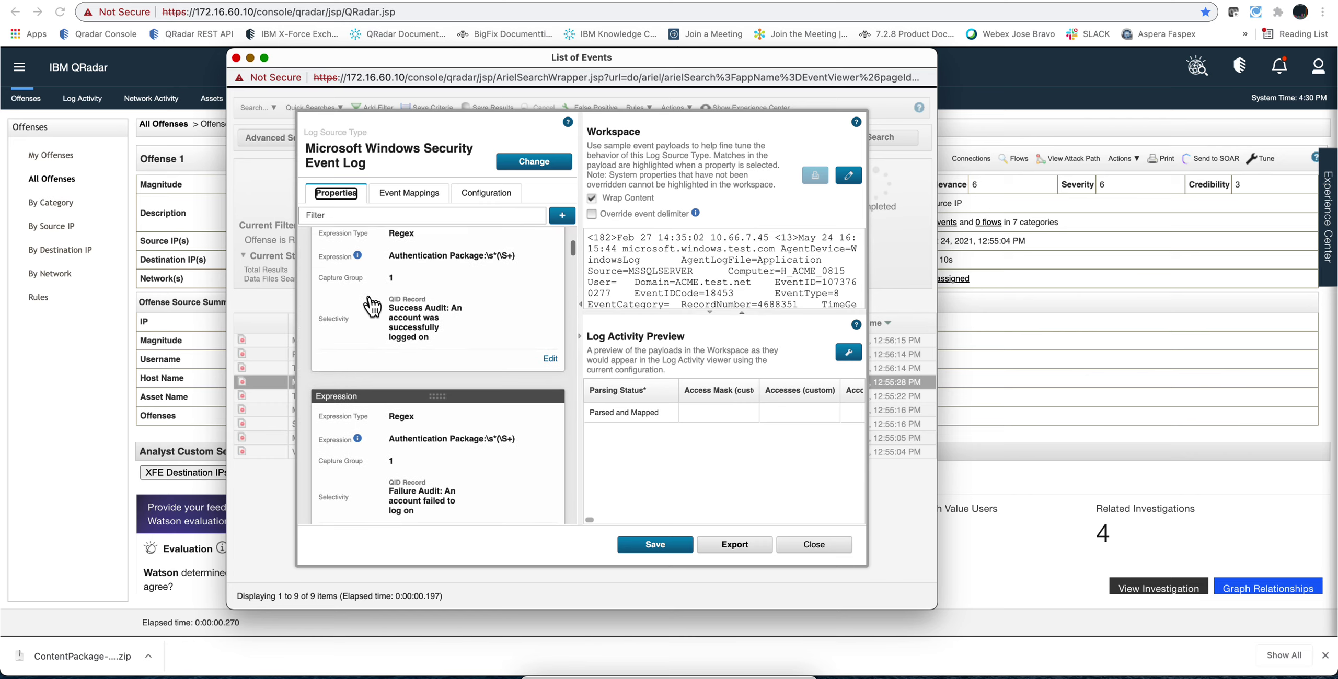
scroll(372, 306, "down", 15)
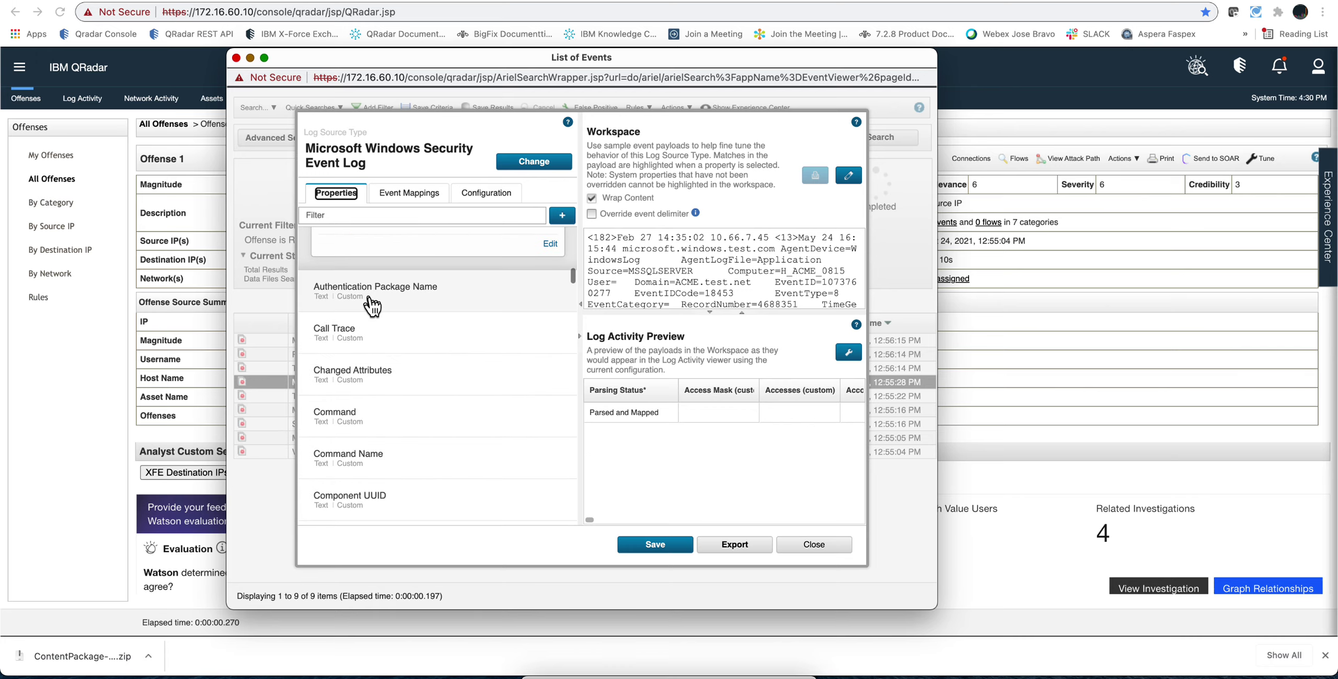
scroll(372, 305, "down", 8)
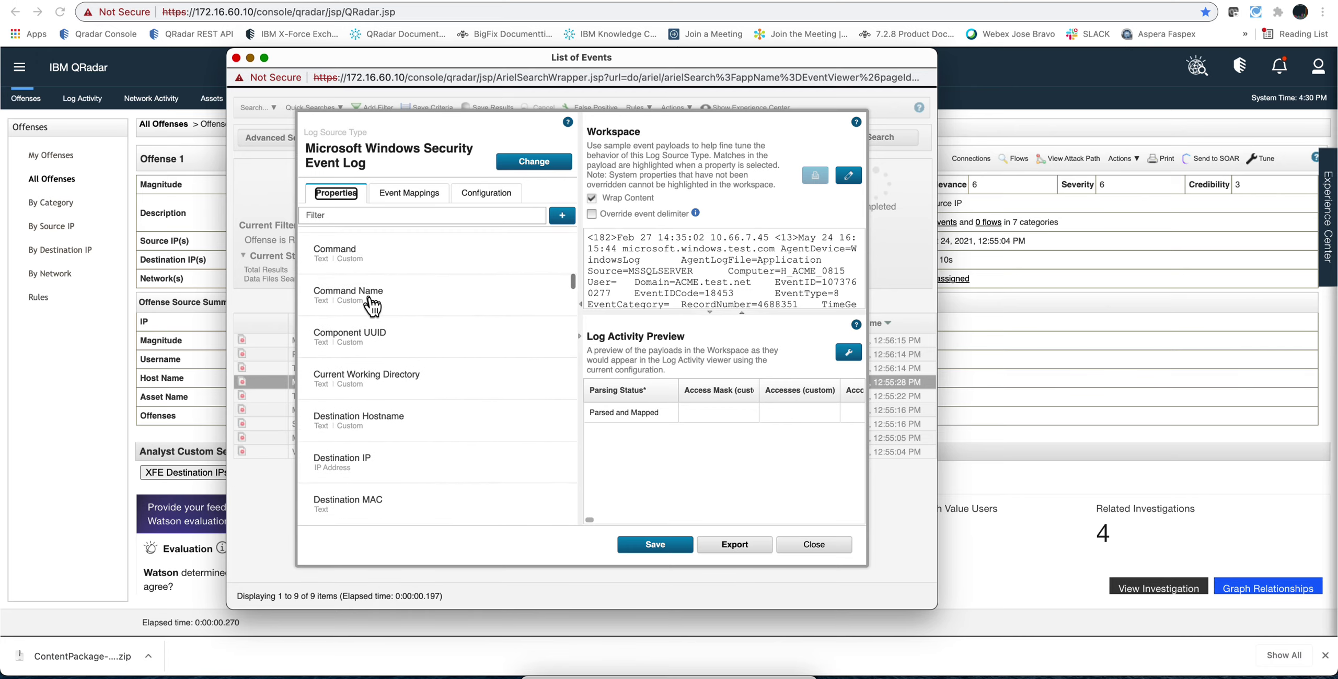
scroll(372, 306, "down", 1)
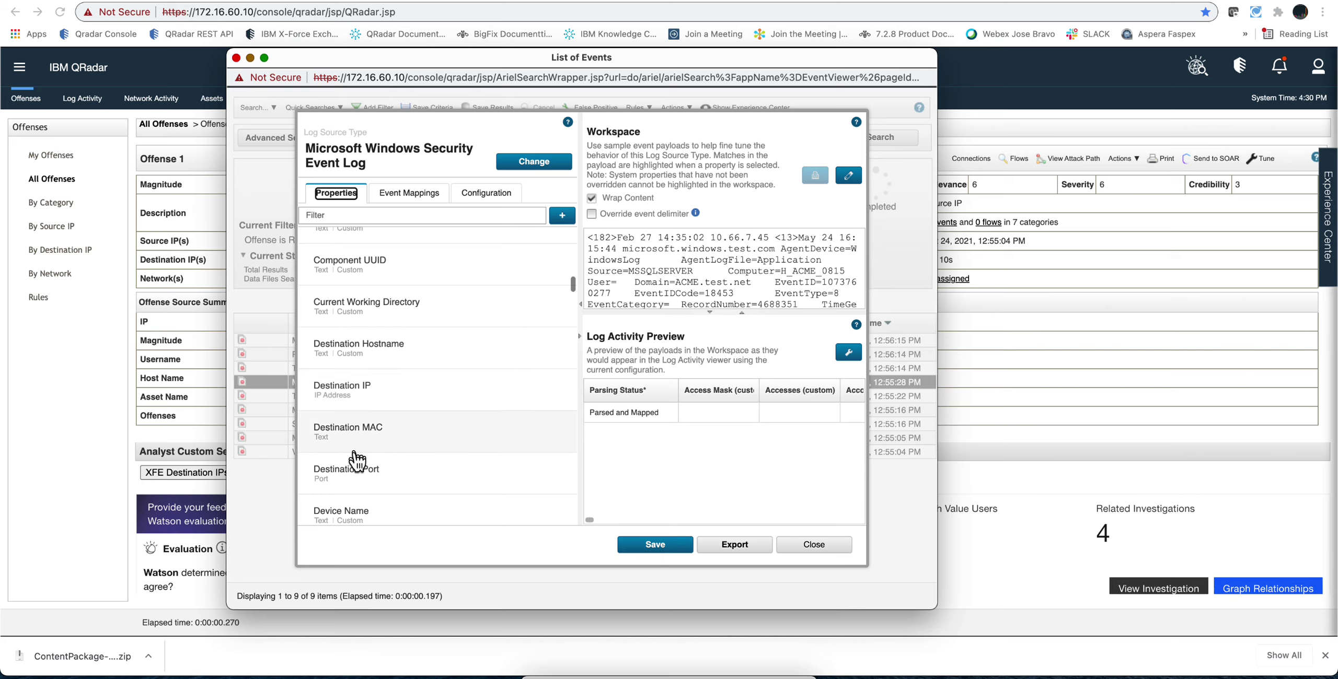
scroll(370, 479, "down", 1)
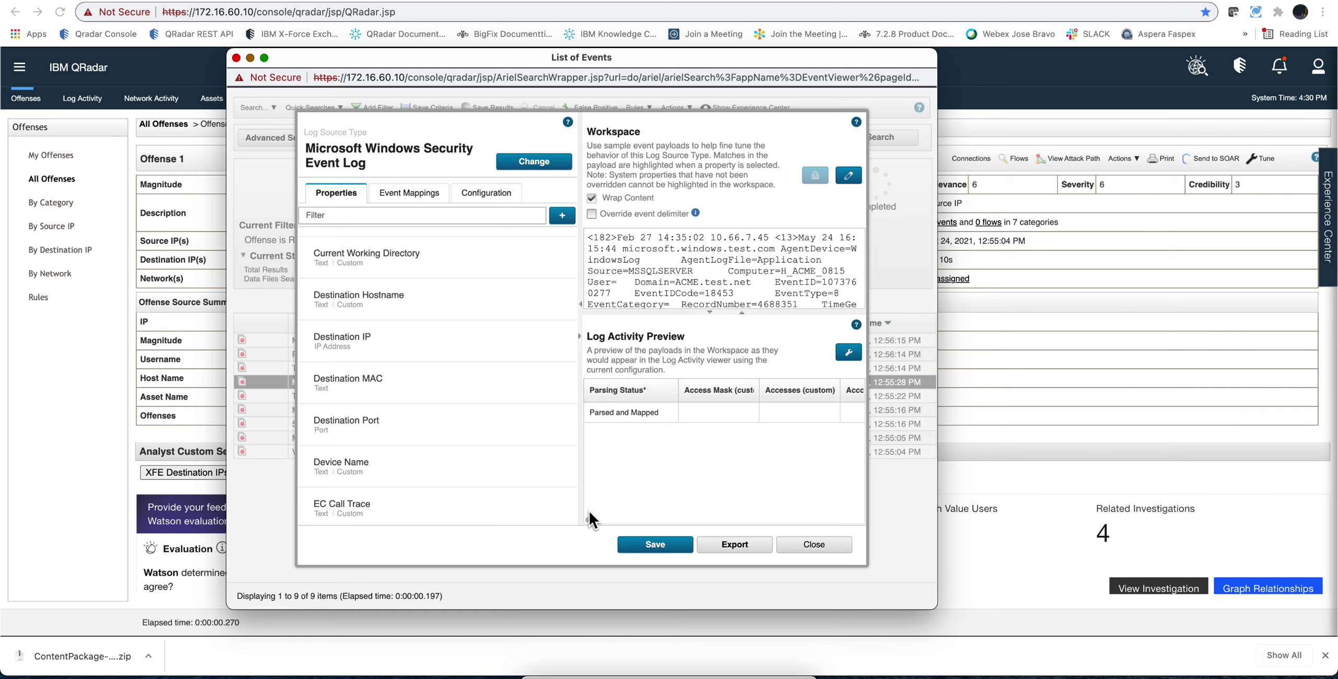
Step: Review the parsed values in the Log Activity Preview from Destination IP through Event Category, Event ID, Event Name and Low Level Category to Severity
left_click_drag(590, 519, 614, 521)
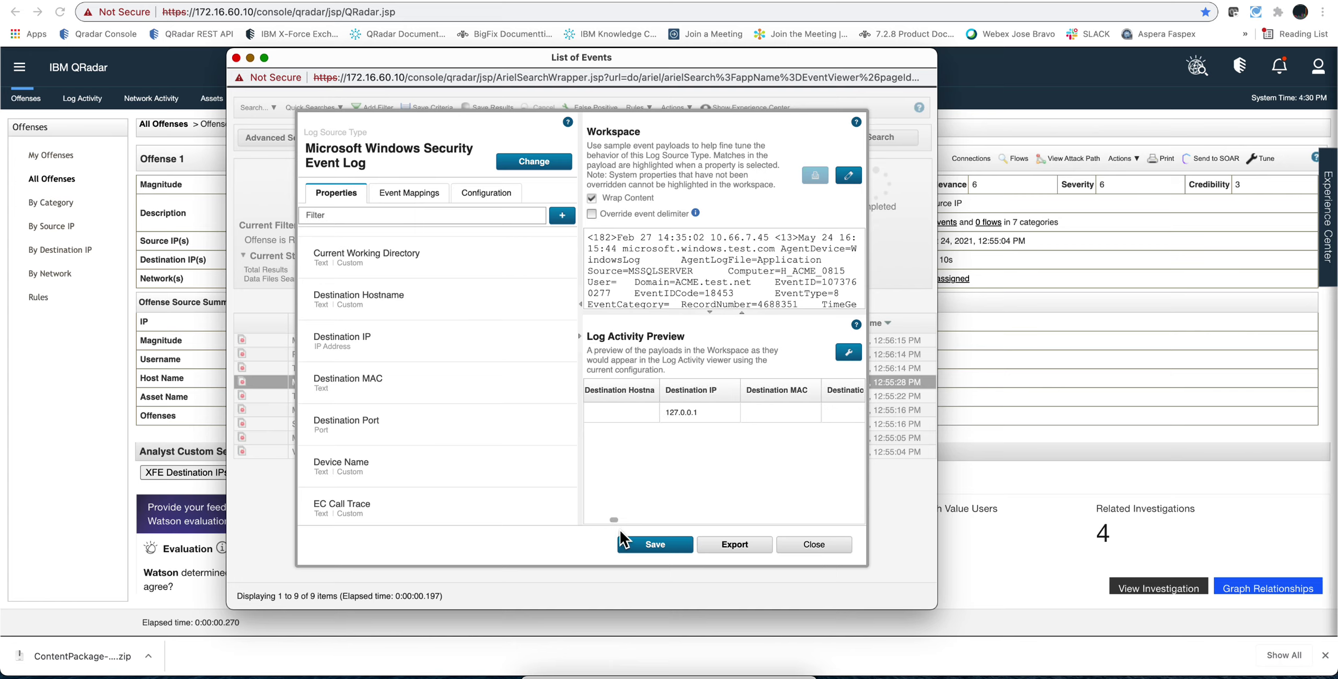
left_click_drag(614, 520, 619, 520)
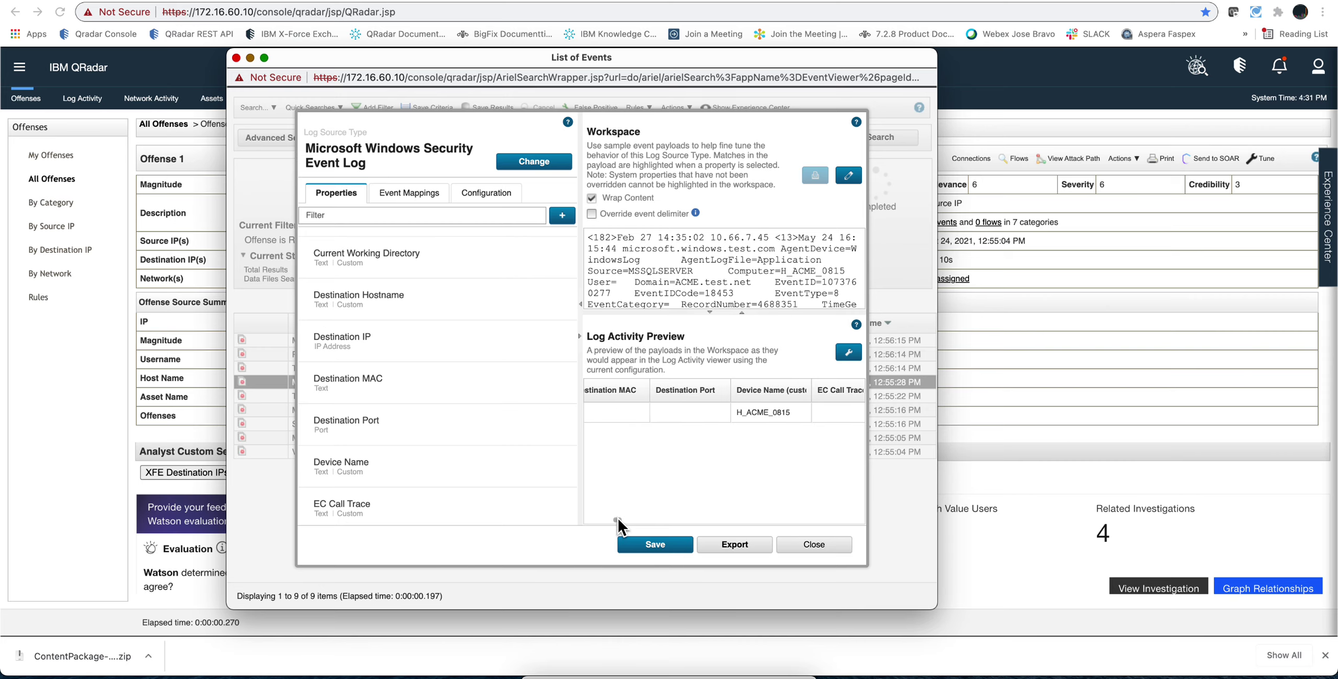
left_click_drag(617, 517, 685, 521)
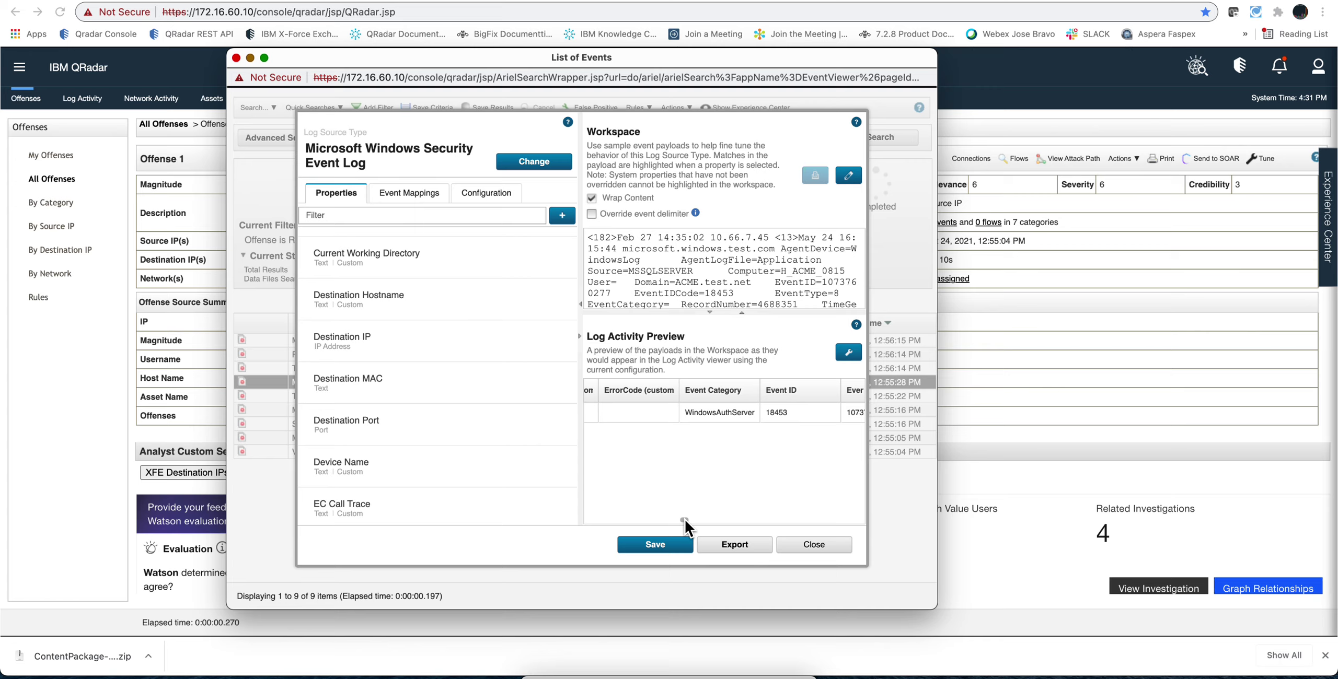
left_click_drag(685, 520, 690, 518)
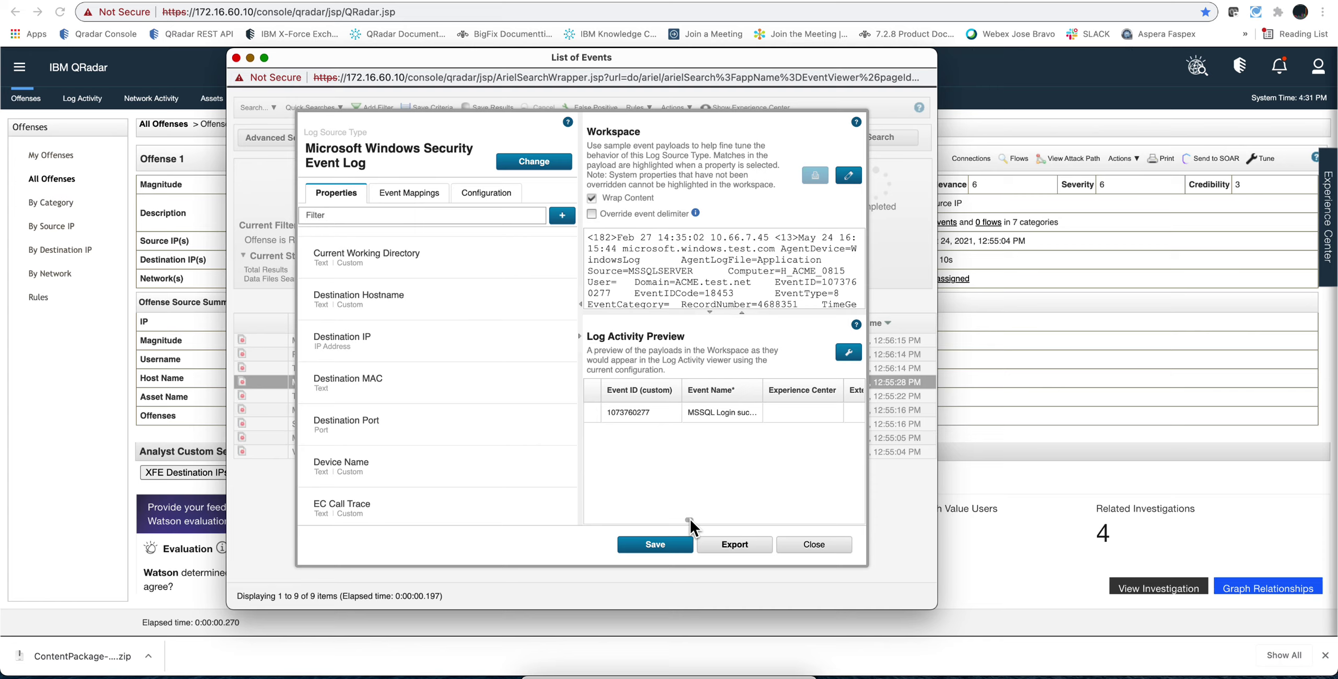
left_click_drag(690, 518, 735, 517)
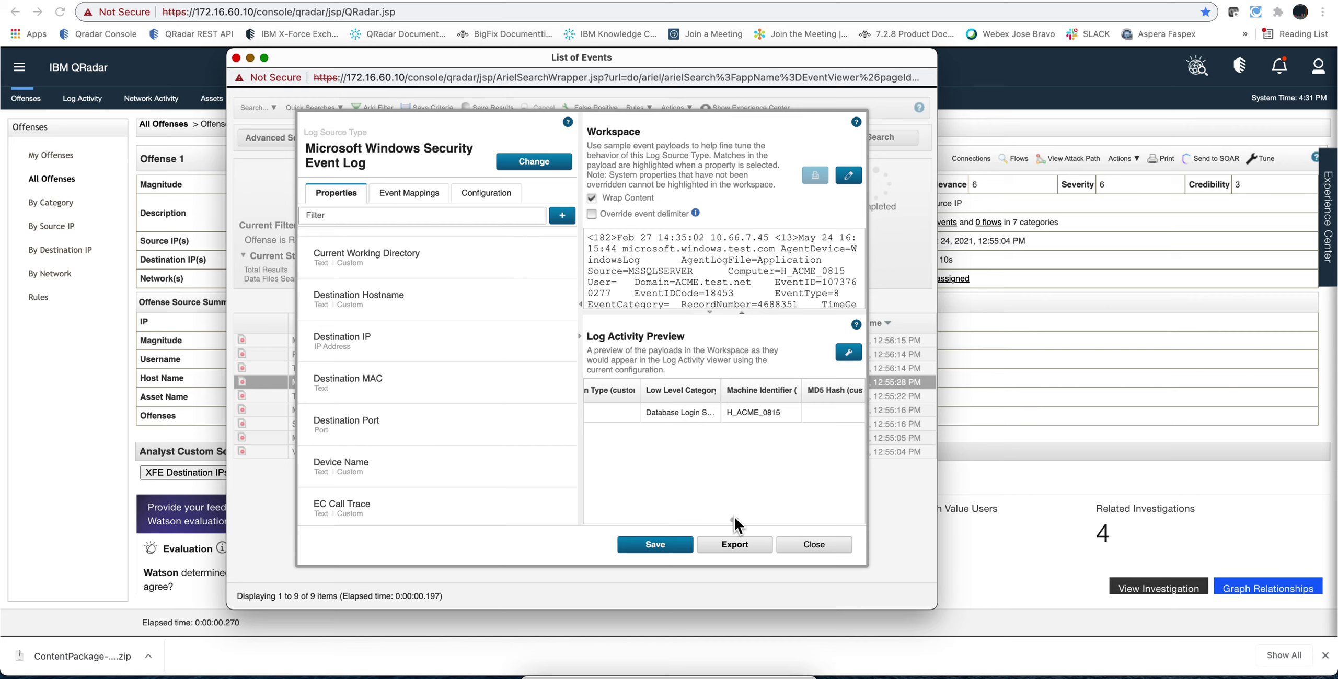
left_click_drag(735, 518, 800, 519)
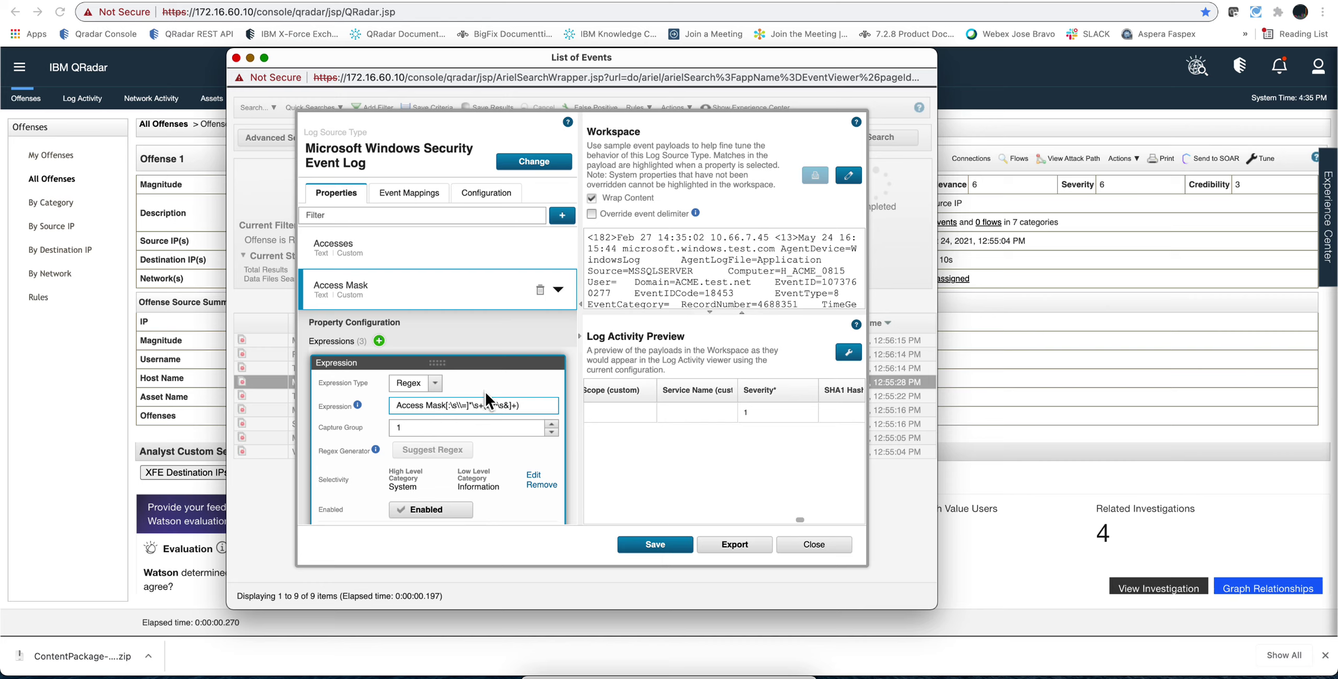
Step: Show the expression types available for the first expression of the Access Mask property and close the list
left_click(438, 390)
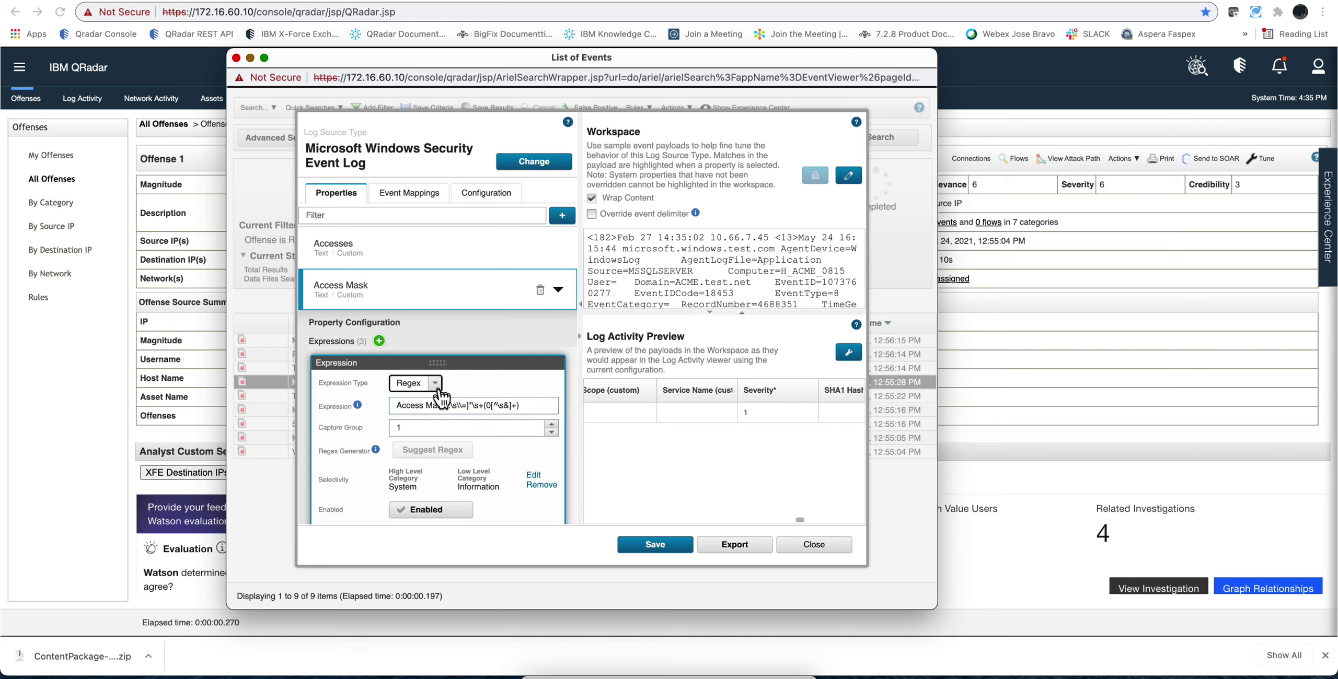
left_click(438, 390)
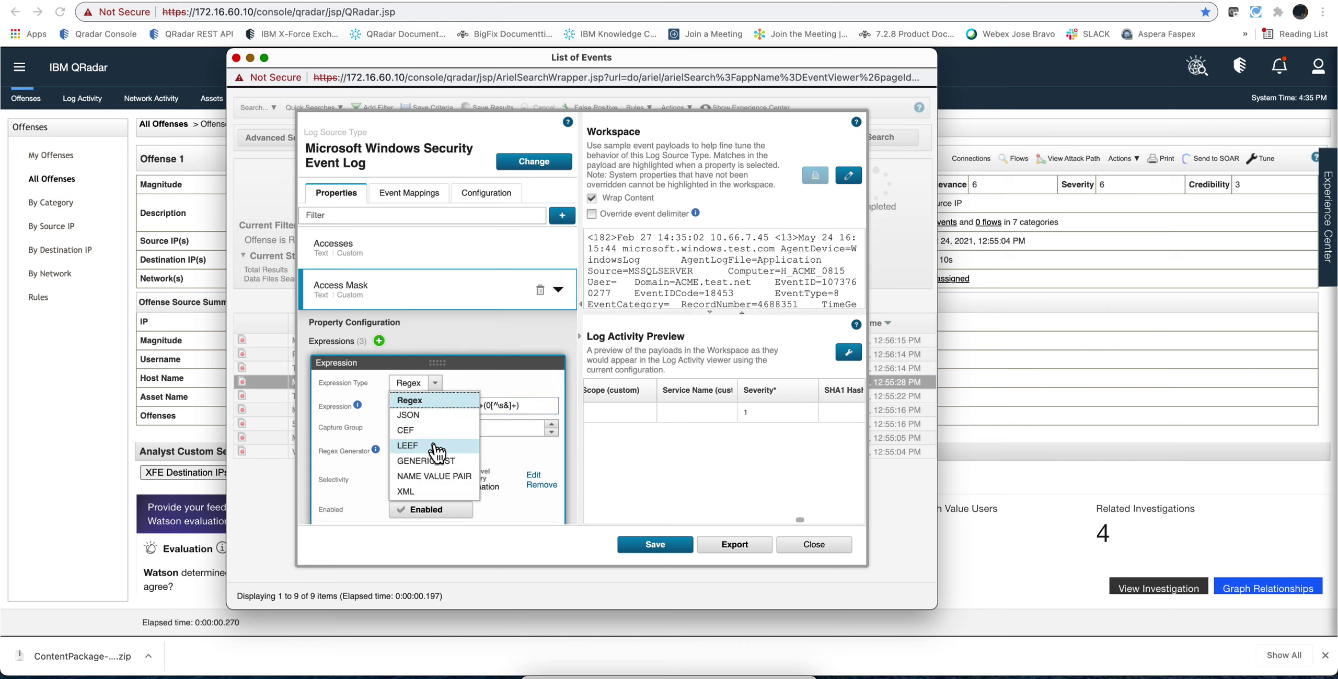
left_click(528, 406)
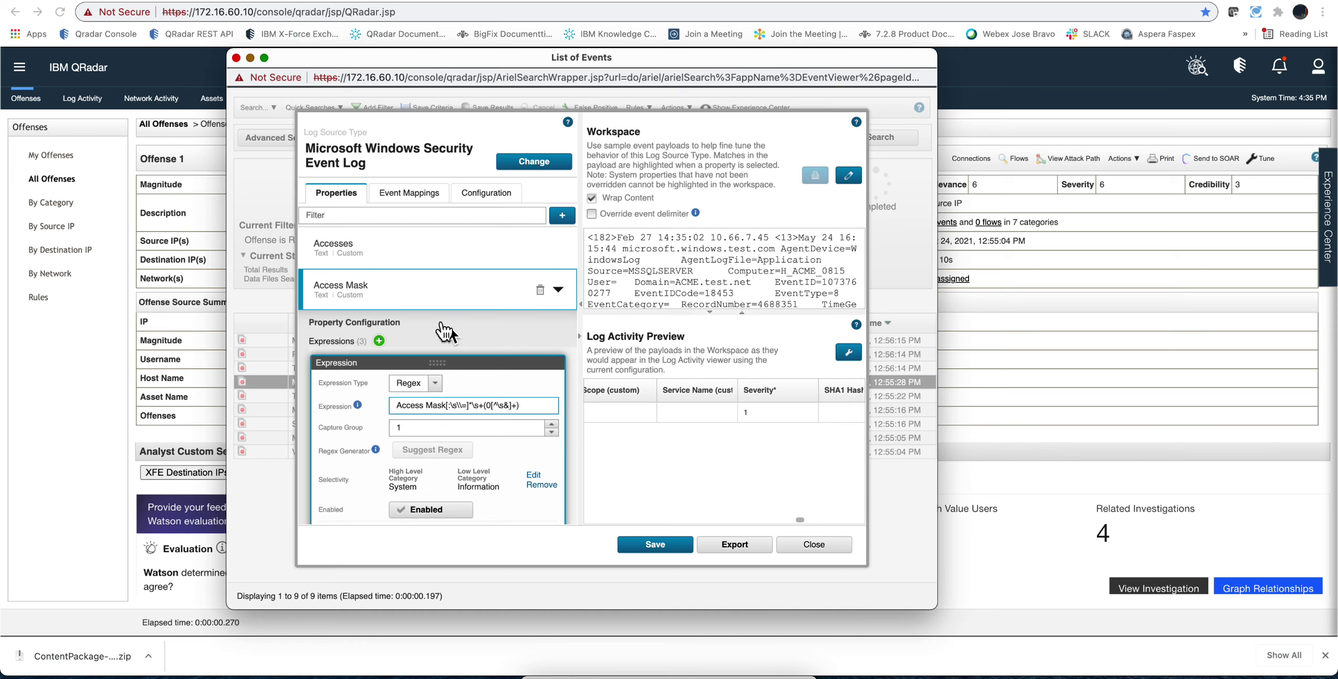
Step: Open the QID record selection for the WindowsAuthServer event mapping, cancel it, and view the event's Parsing Status in the preview
left_click(414, 193)
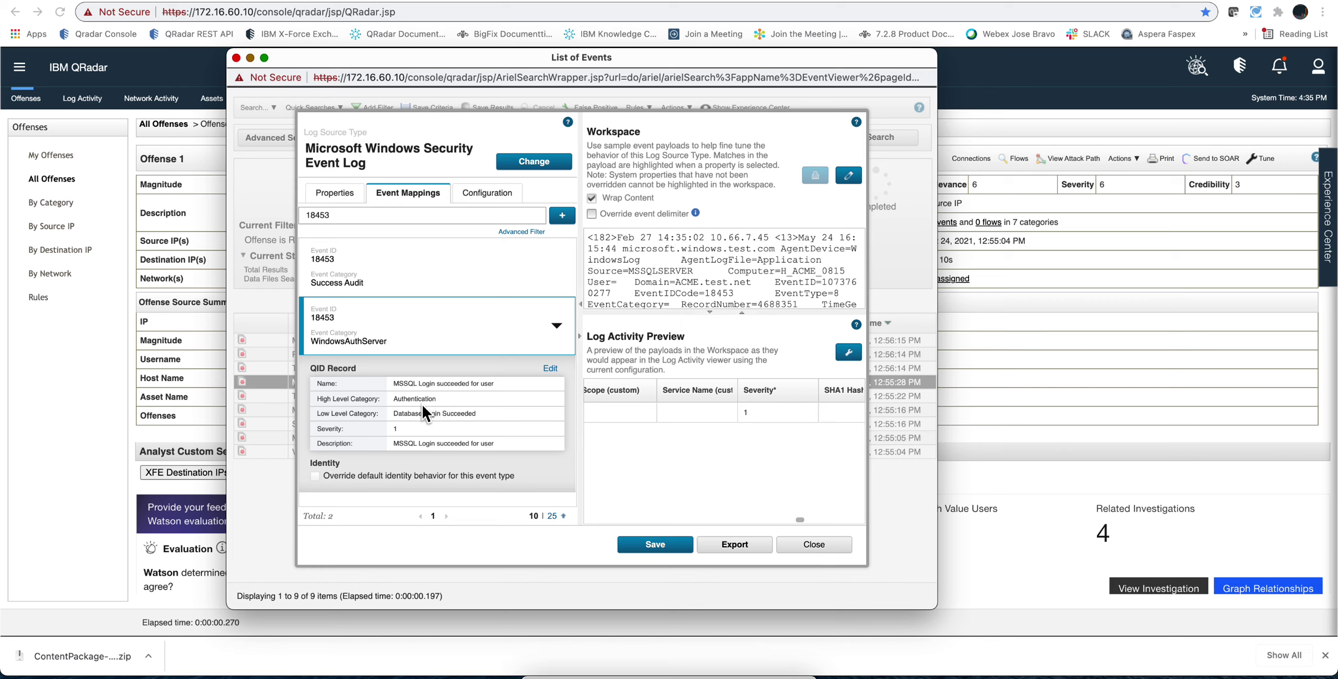
left_click(551, 367)
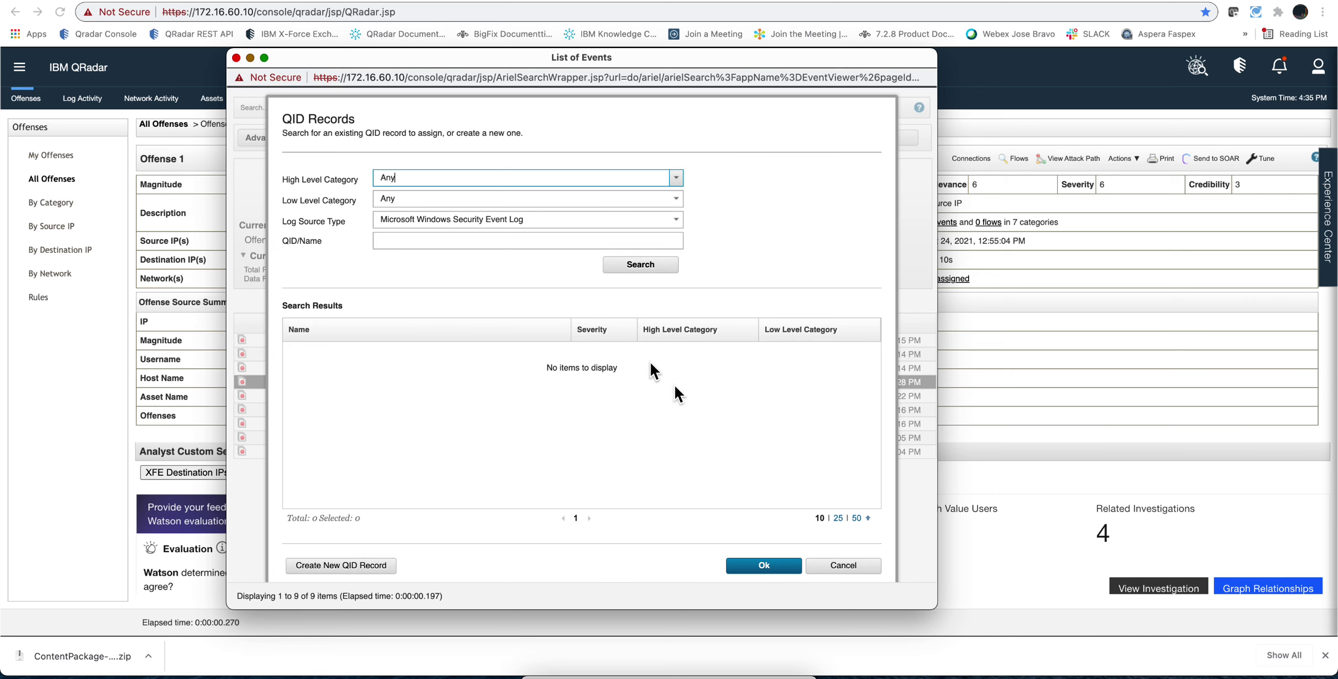
left_click(848, 569)
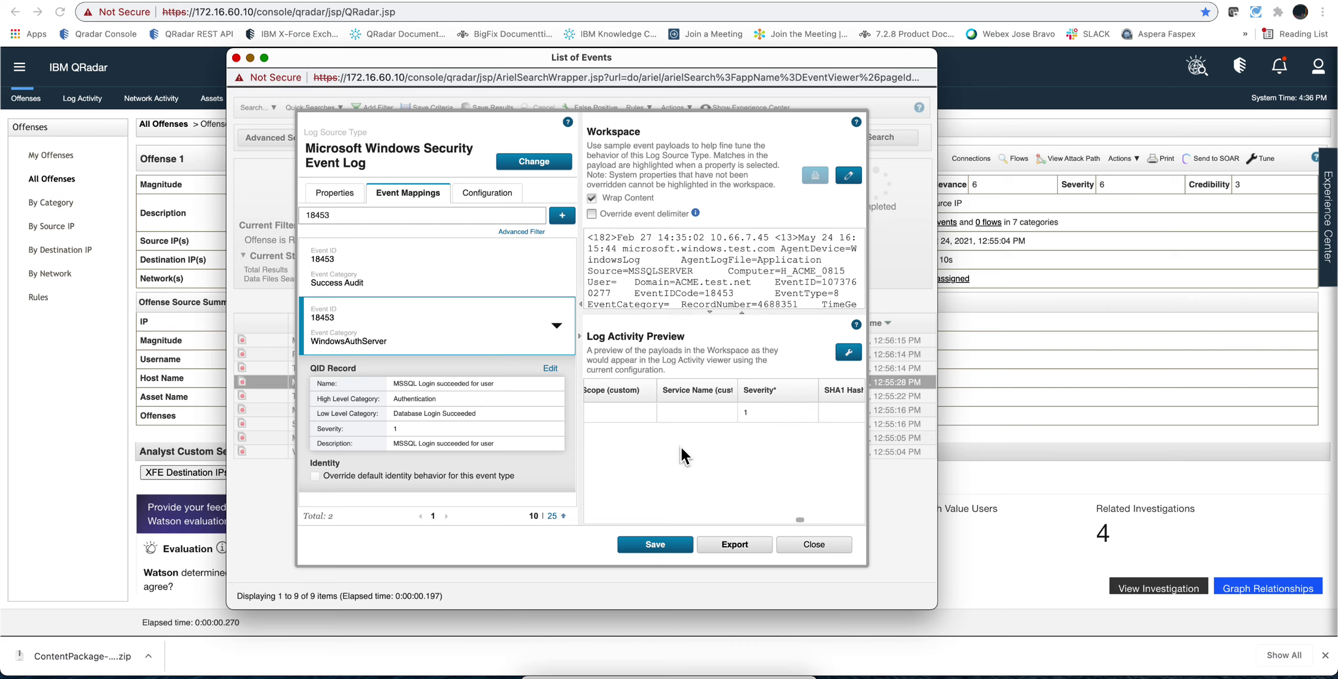
scroll(663, 459, "left", 10)
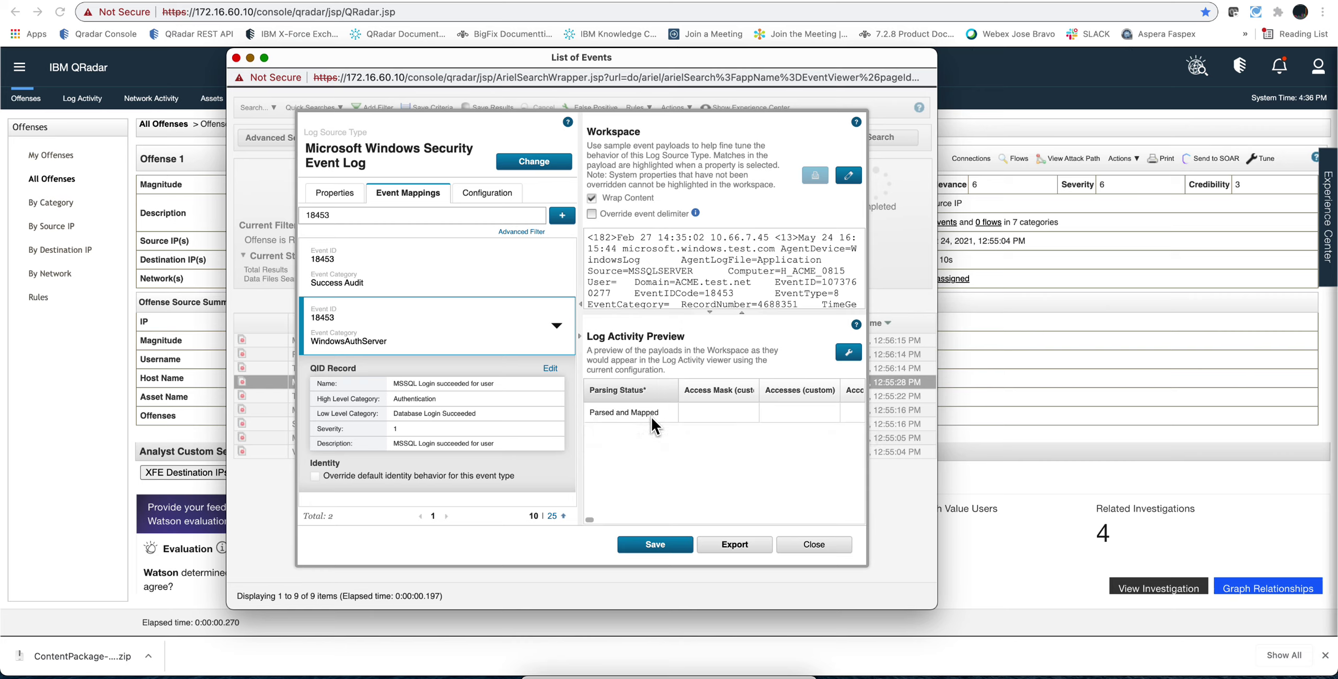
Step: Return to the main console, open Custom Event Properties from the administration settings, and examine the columns of the property list
left_click(1006, 489)
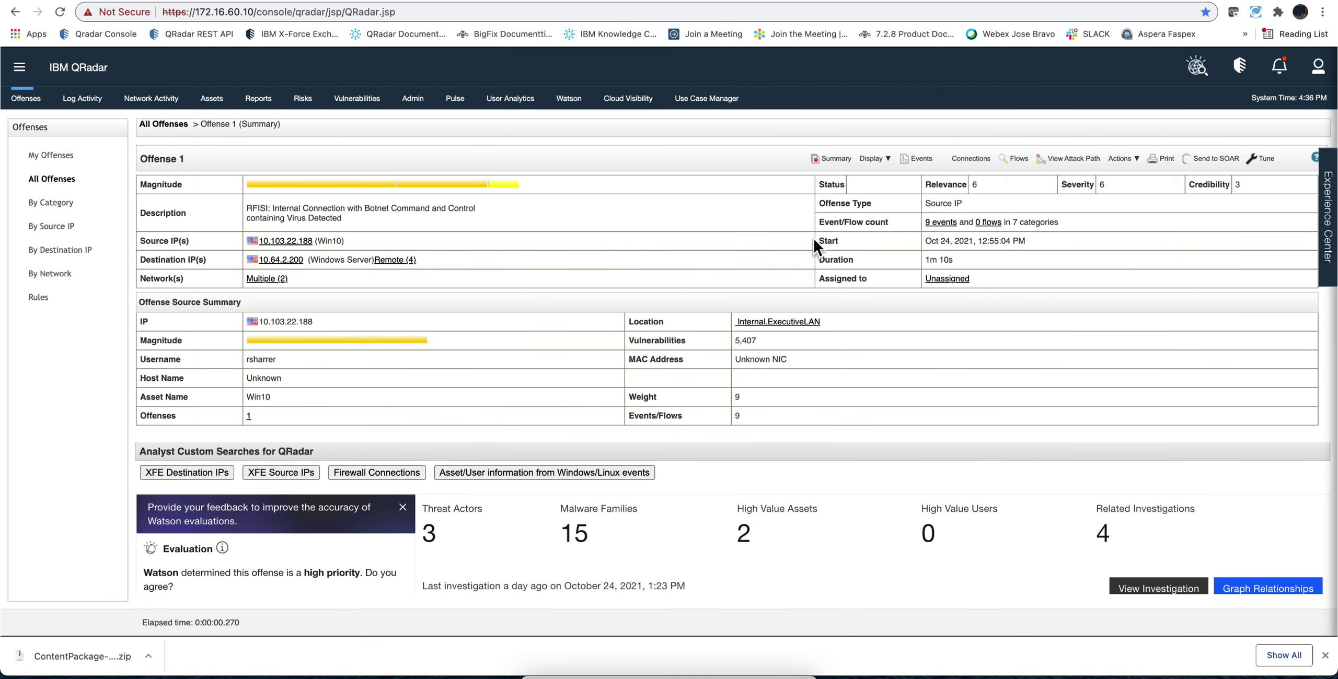
left_click(413, 102)
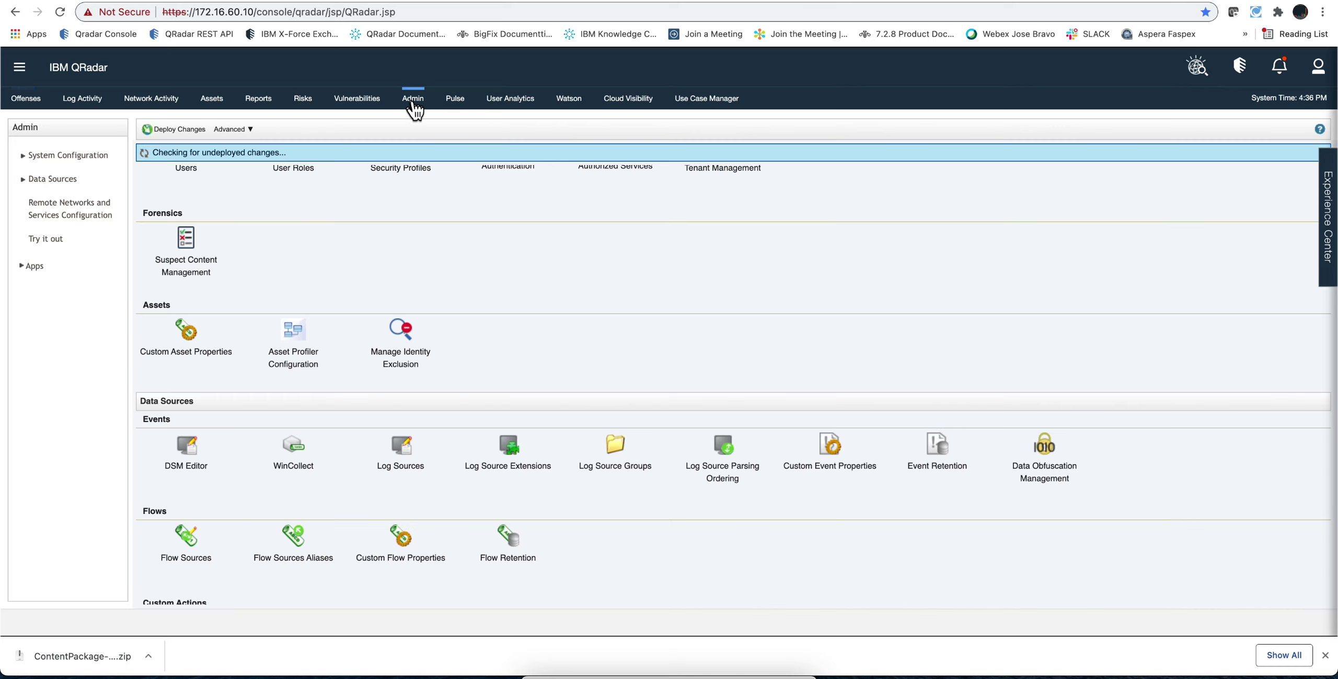
left_click(830, 453)
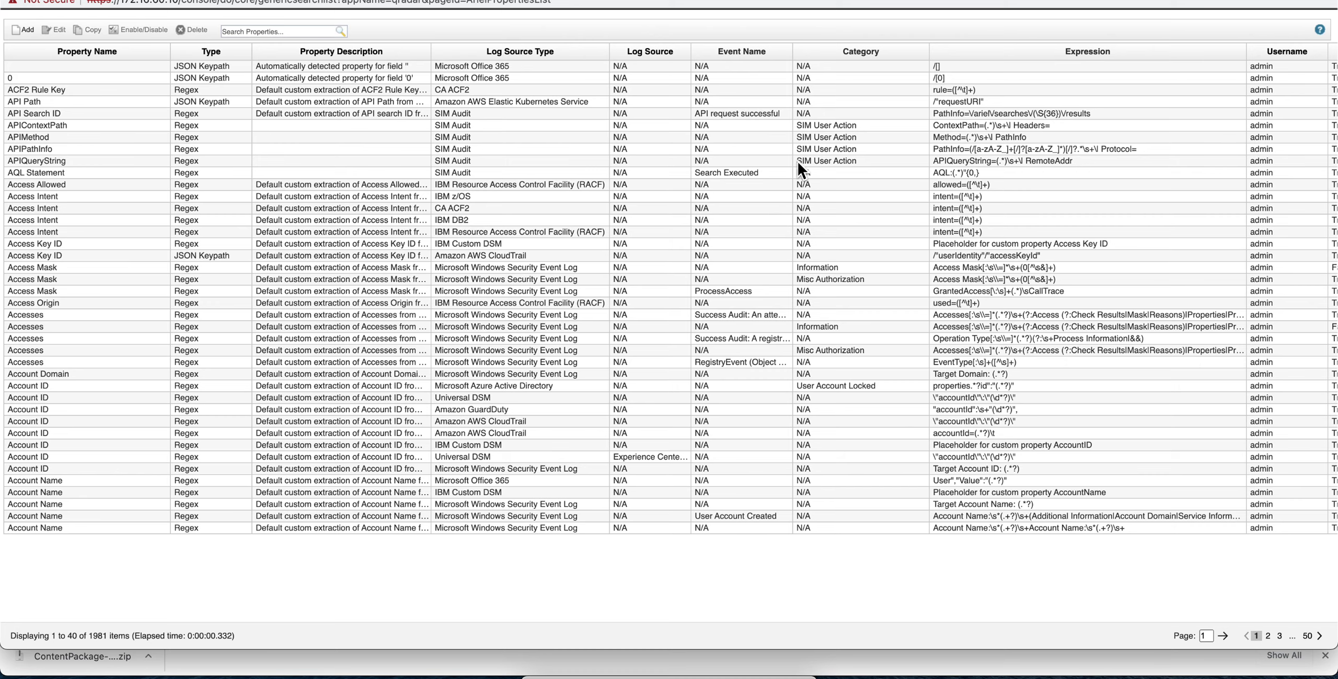
scroll(786, 192, "right", 6)
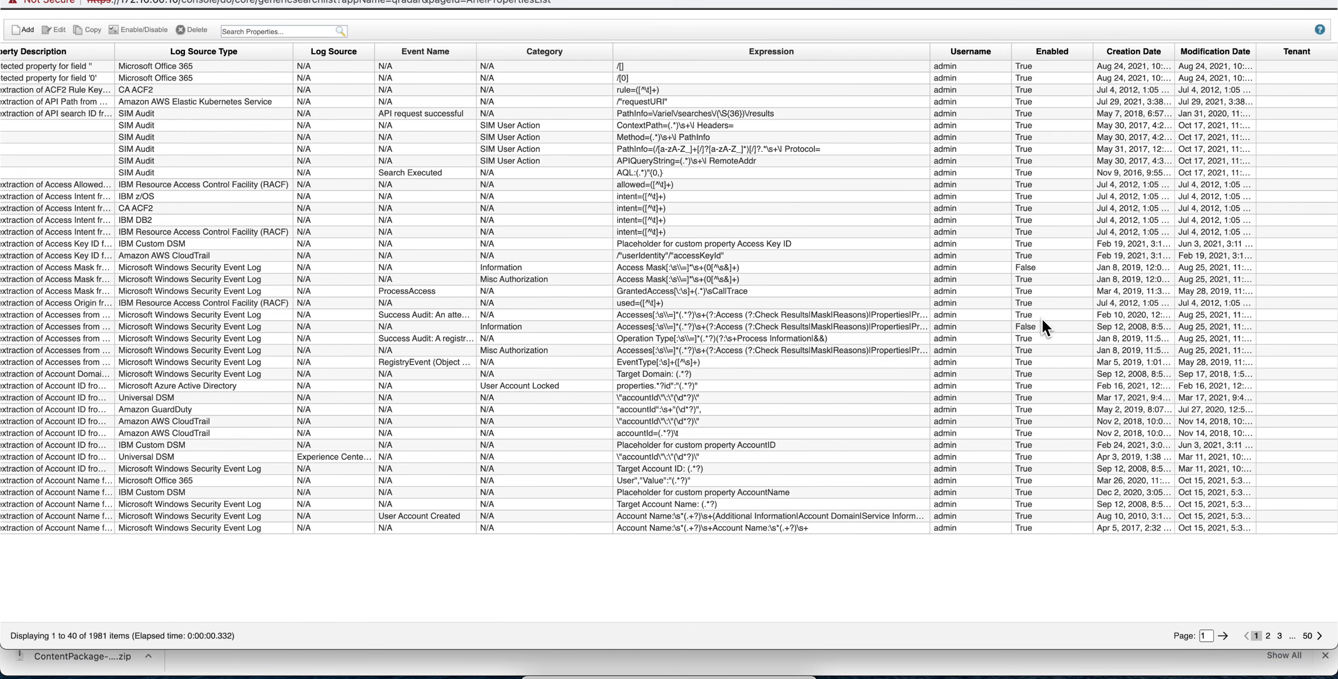
scroll(1041, 358, "left", 6)
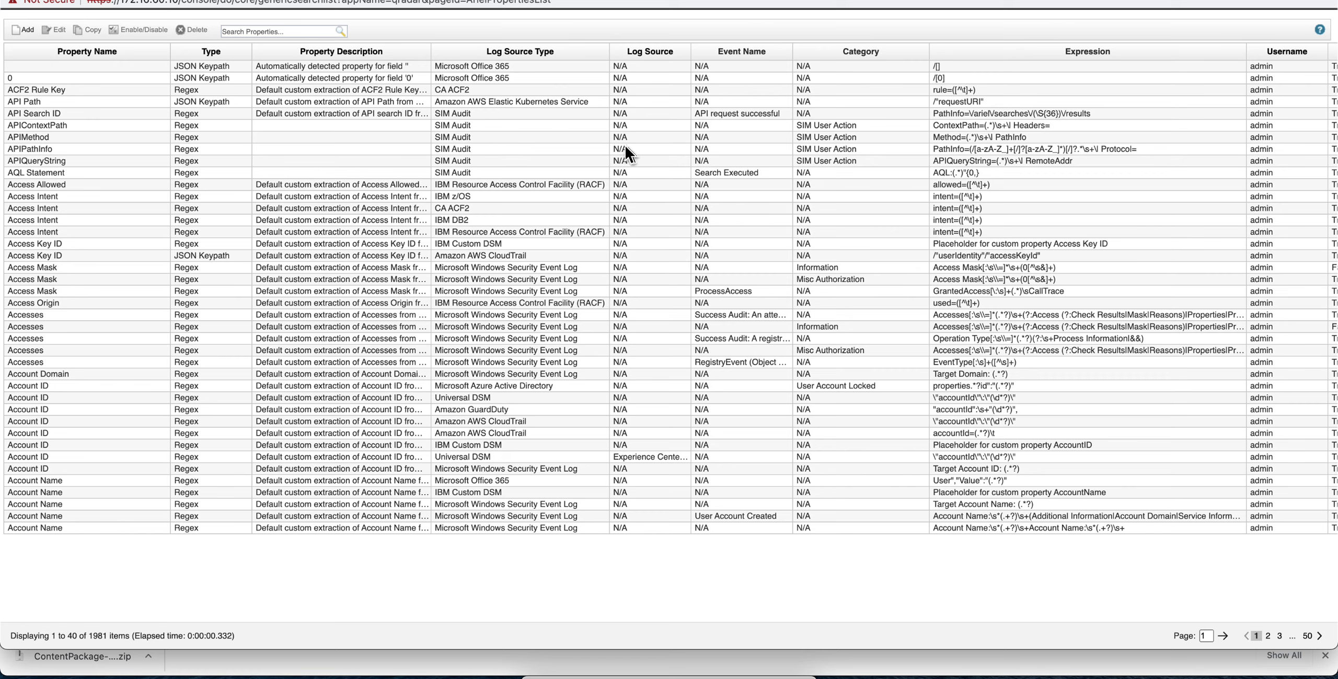
Step: Search the custom event properties for "authentication package"
left_click(269, 30)
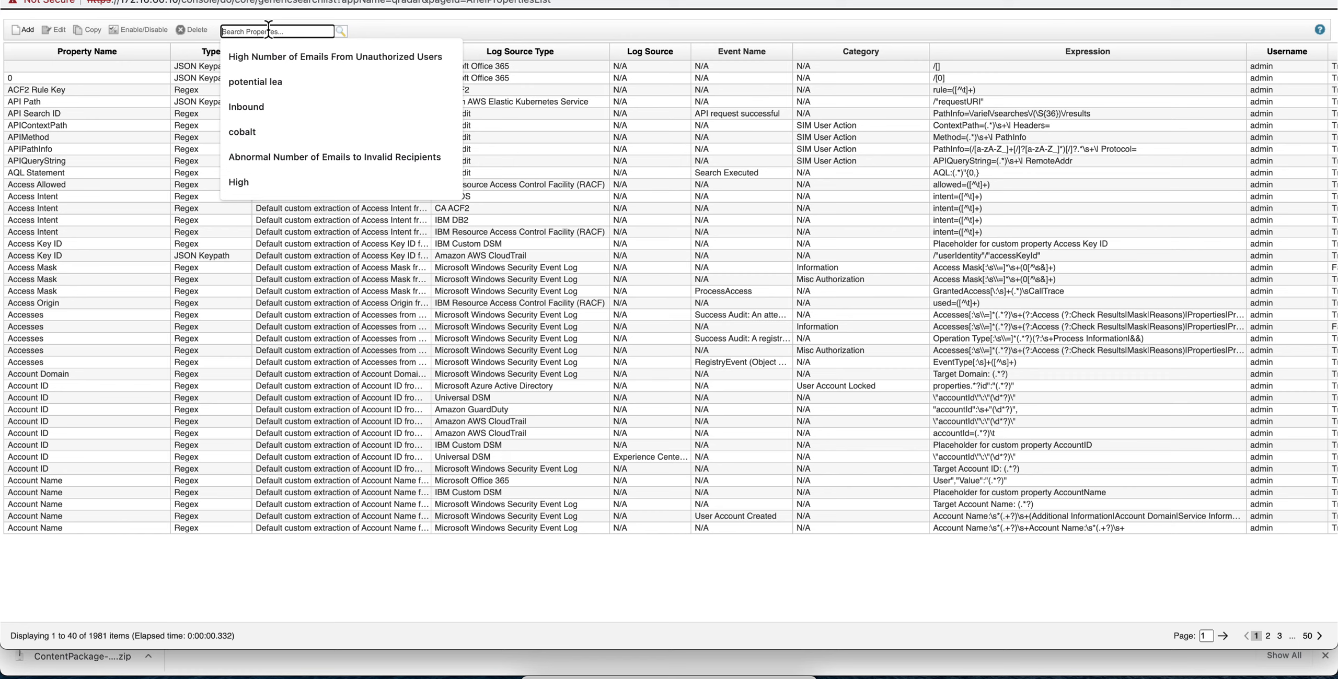
type("authen")
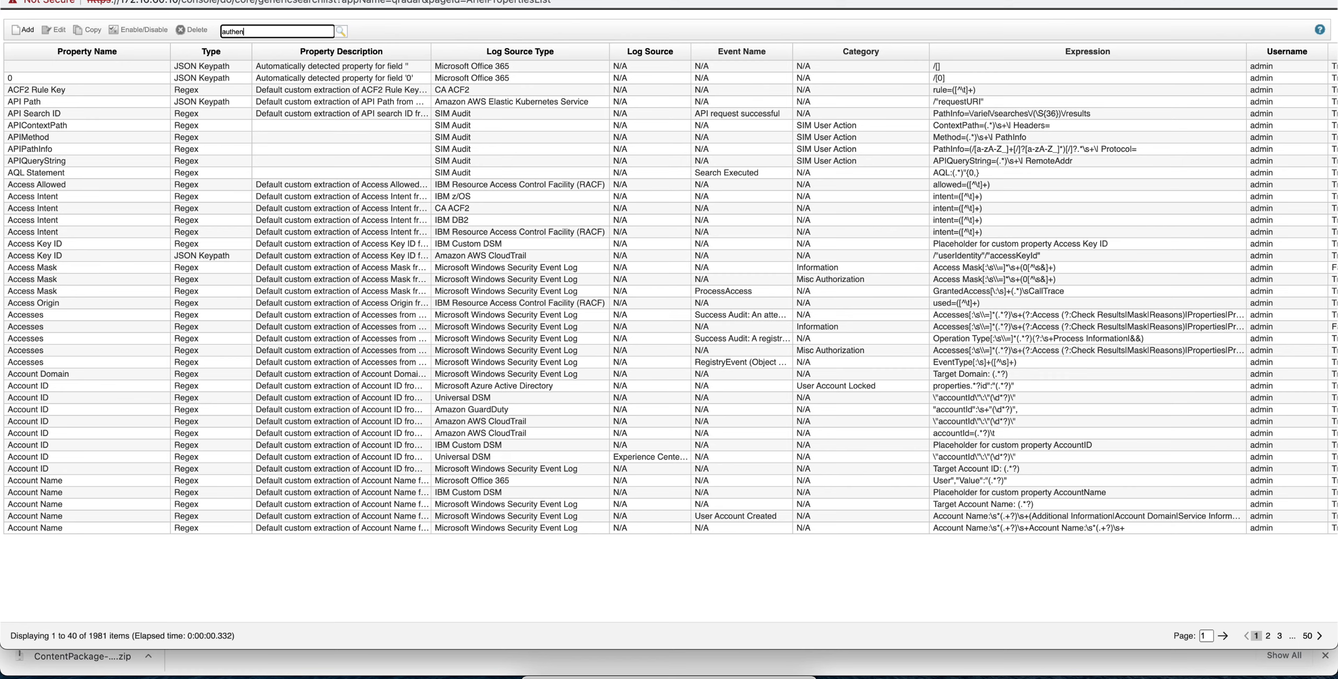
type("tication package")
left_click(340, 32)
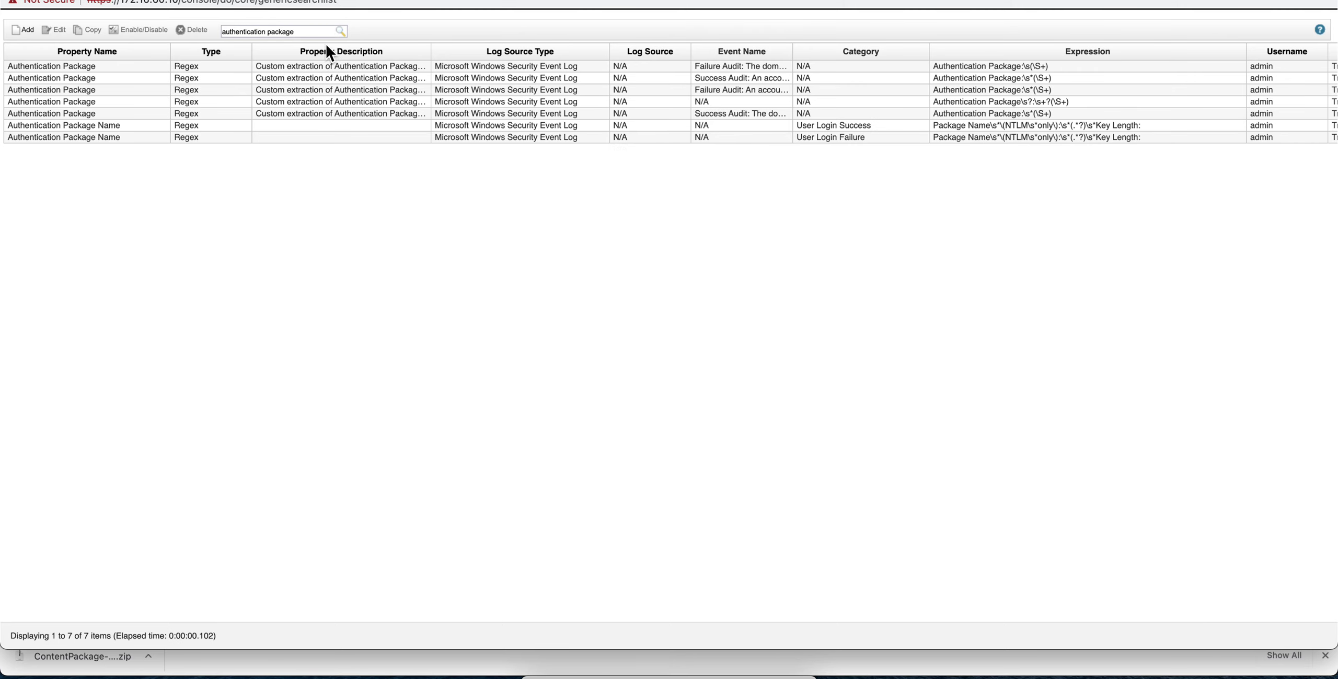